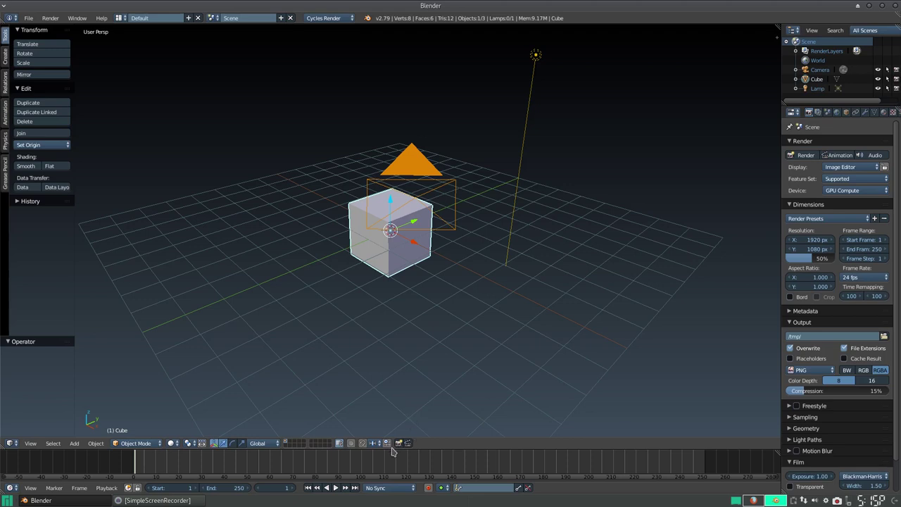
- Hide the camera and lamp from the viewport
right_click(410, 159)
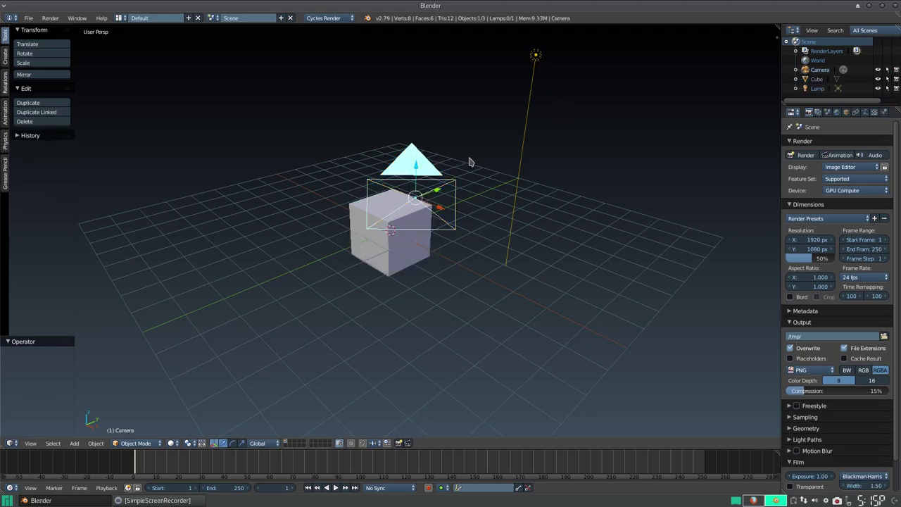
right_click(539, 60, "shift")
key("h")
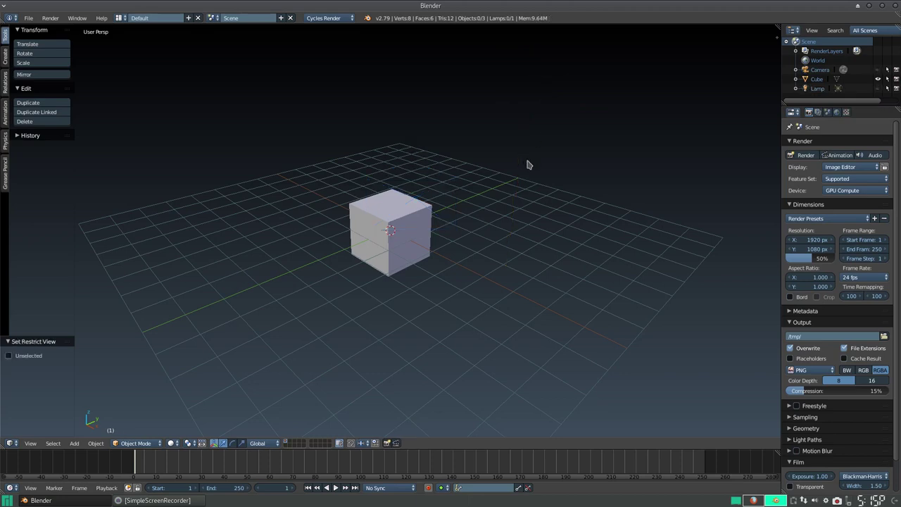
- Raise the cube exactly 1 unit along Z so it sits on the grid
middle_click_drag(406, 250, 440, 230)
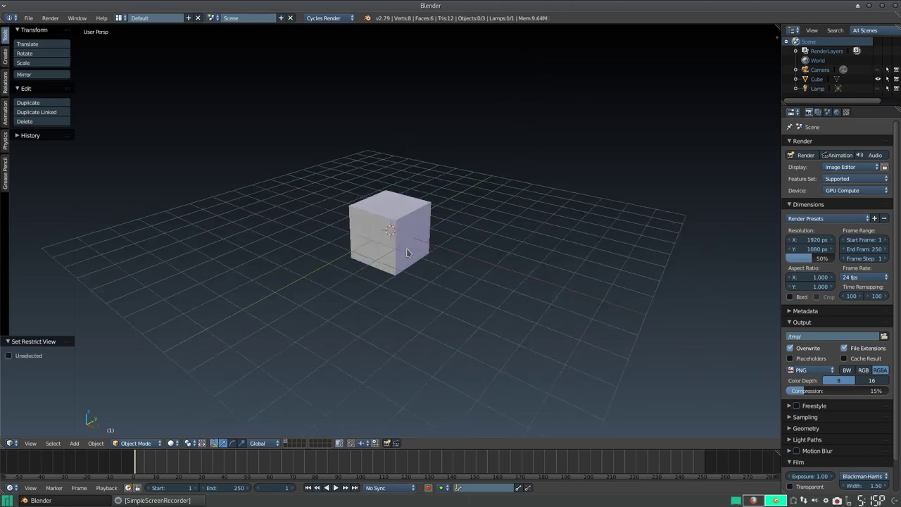
scroll(439, 230, "up", 1)
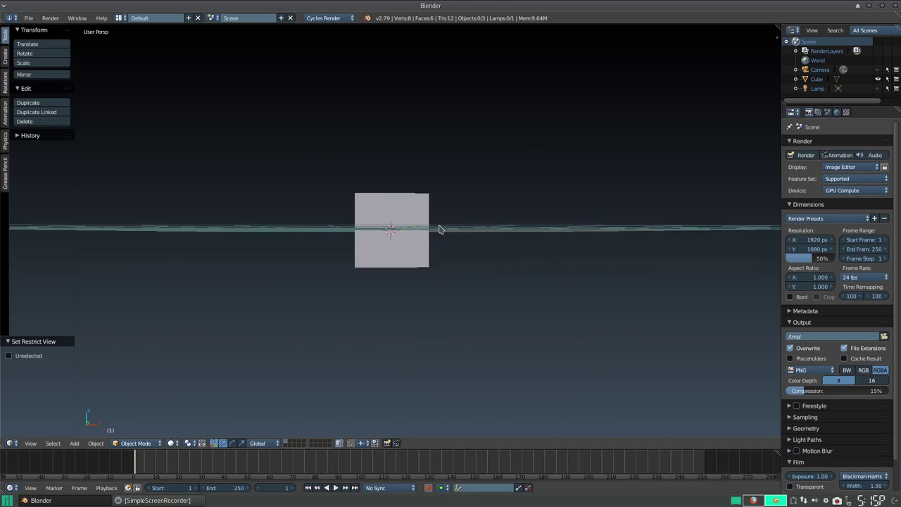
right_click(429, 226)
type("gz1")
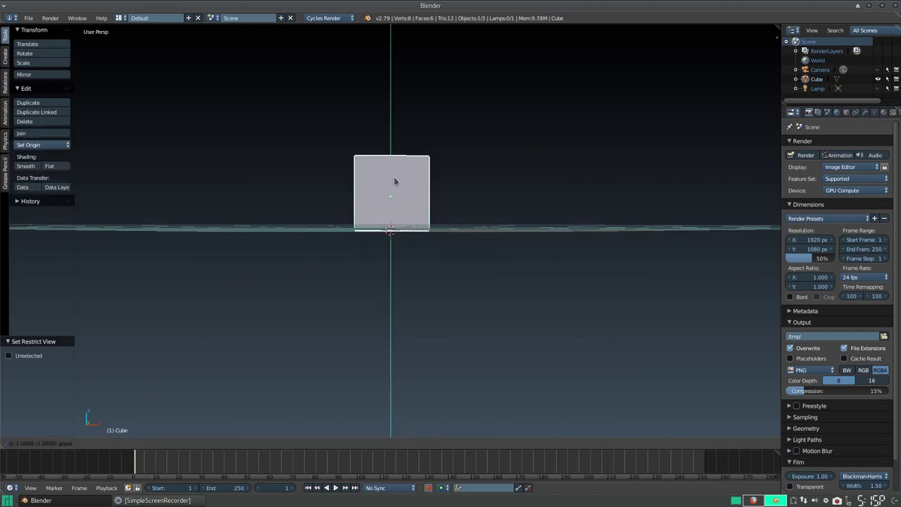
key("Return")
middle_click_drag(453, 194, 451, 214)
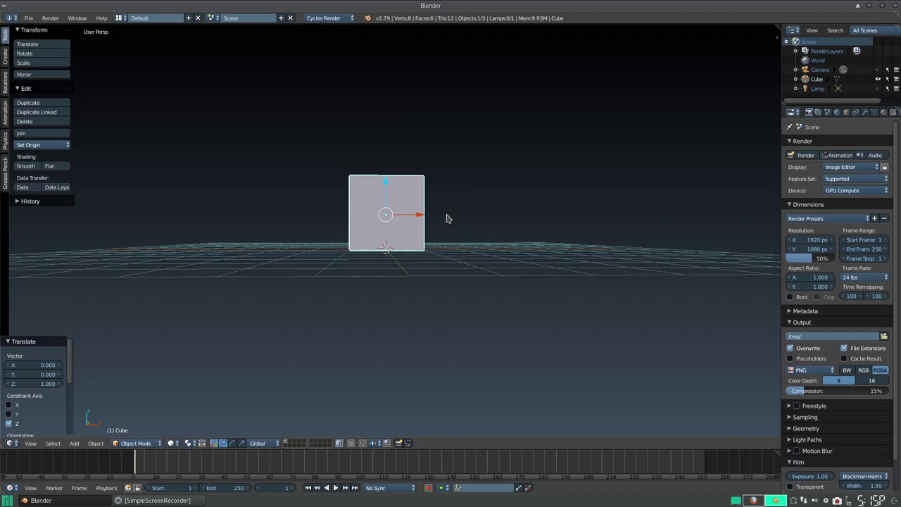
- Lift the cube higher along Z and scale it uniformly by 2.023
scroll(447, 218, "up", 4)
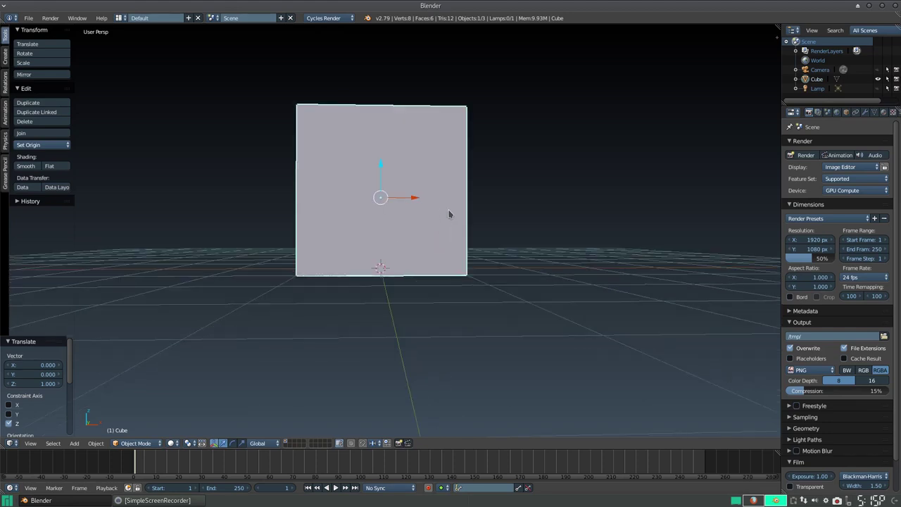
scroll(449, 214, "down", 2)
middle_click_drag(464, 225, 385, 263)
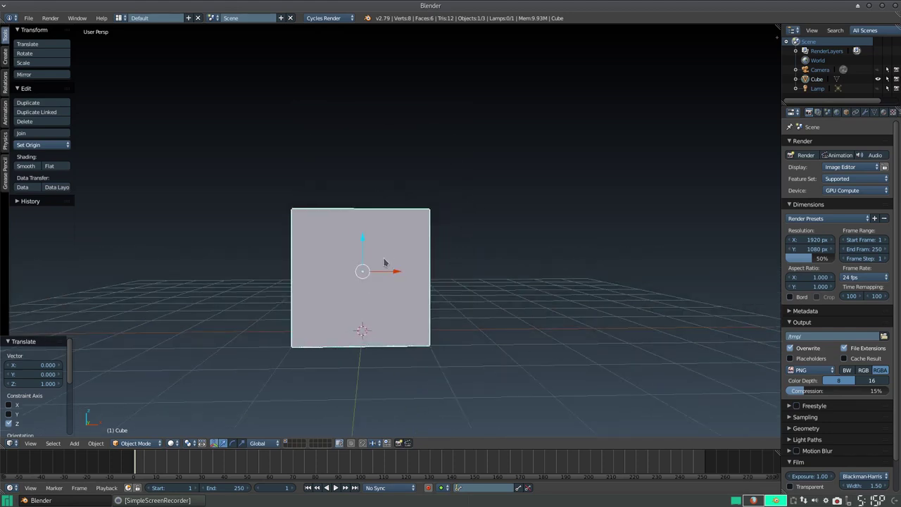
left_click_drag(363, 248, 373, 169)
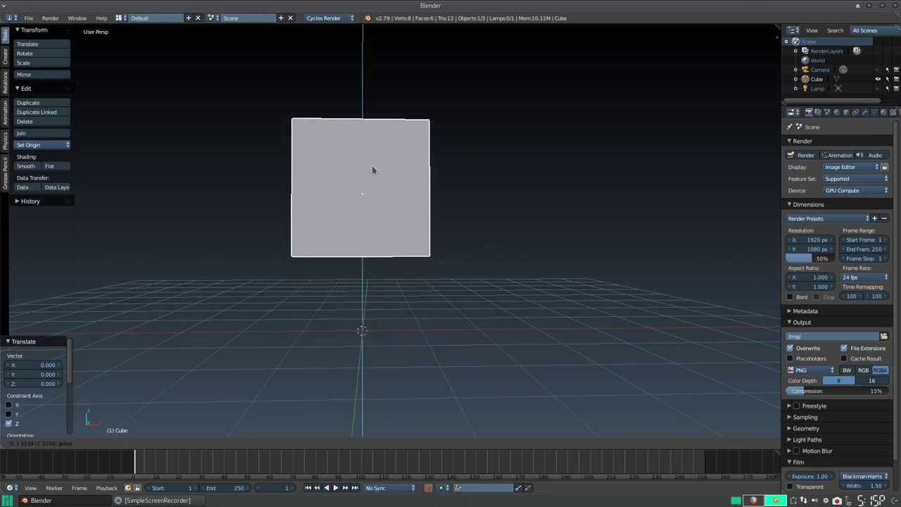
key("s")
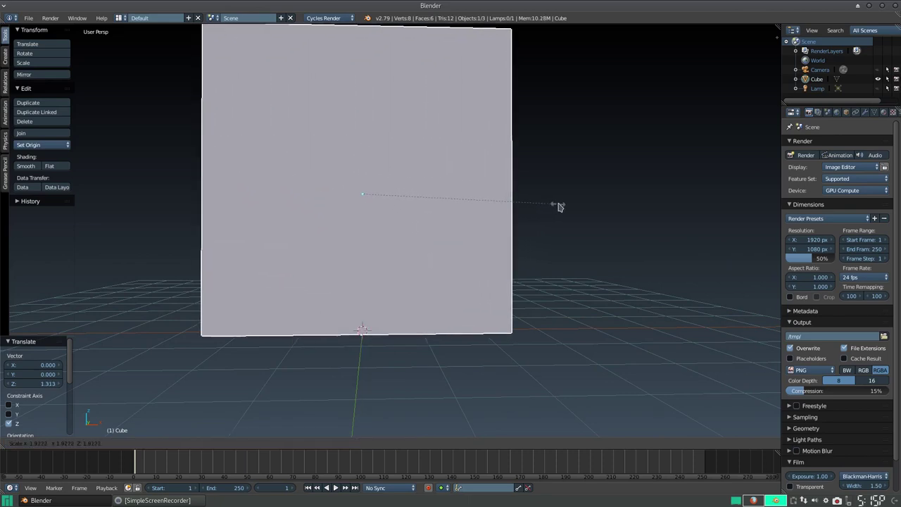
left_click(569, 205)
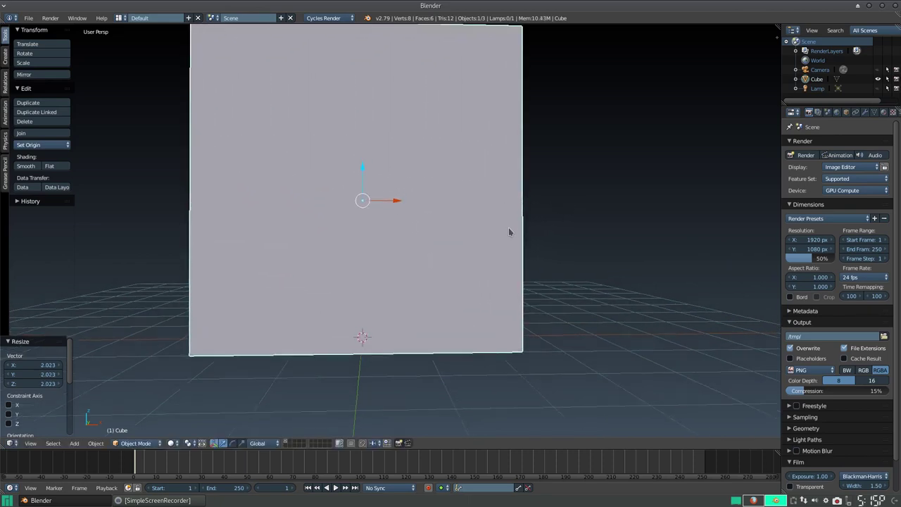
scroll(510, 233, "down", 2)
middle_click_drag(500, 258, 453, 262)
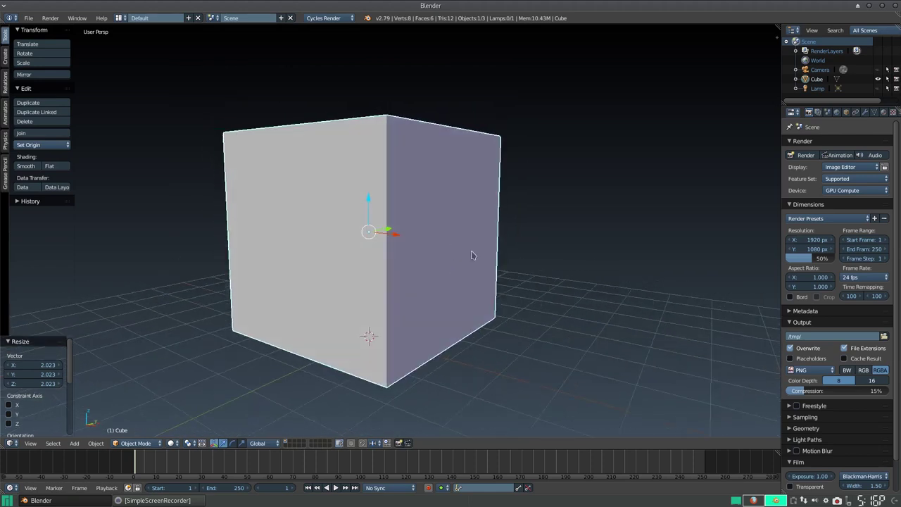
scroll(442, 247, "up", 1)
scroll(434, 251, "down", 2)
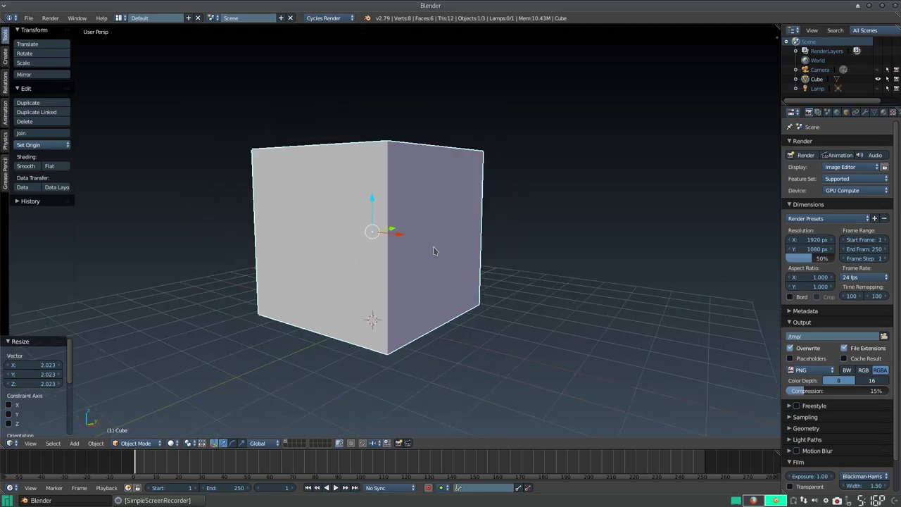
mouse_move(340, 256)
middle_mouse_down()
mouse_move(365, 290)
mouse_move(412, 281)
mouse_move(398, 287)
mouse_move(409, 283)
mouse_move(377, 265)
middle_mouse_up()
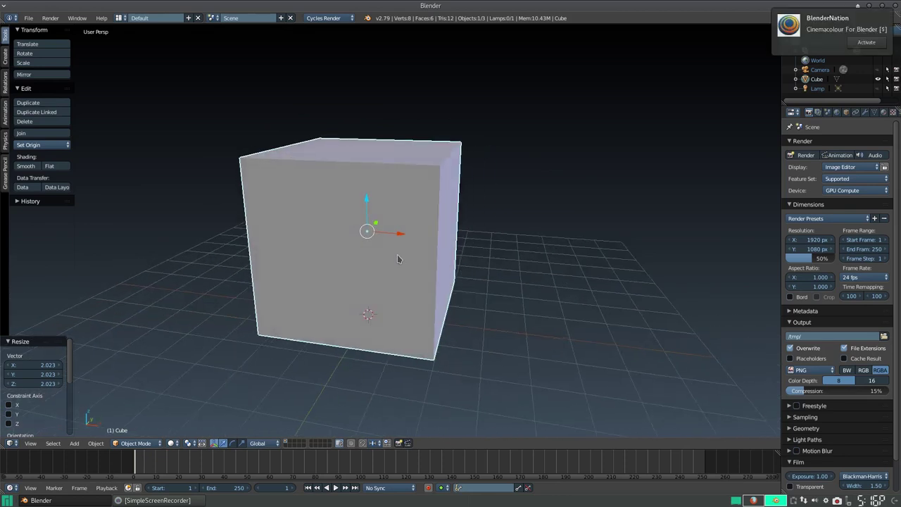
- Close the BlenderNation popup and orbit to a near-front view of the cube
left_click(816, 33)
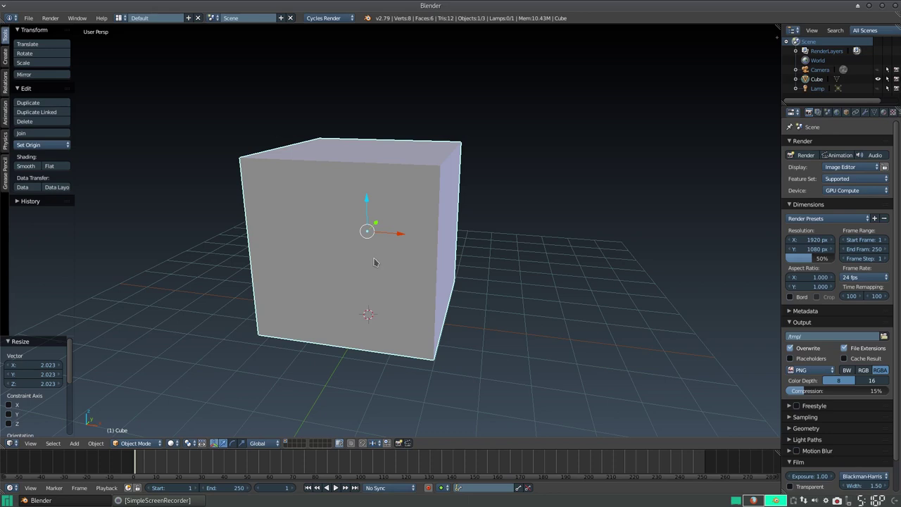
mouse_move(375, 245)
middle_mouse_down()
mouse_move(392, 225)
mouse_move(416, 228)
middle_mouse_up()
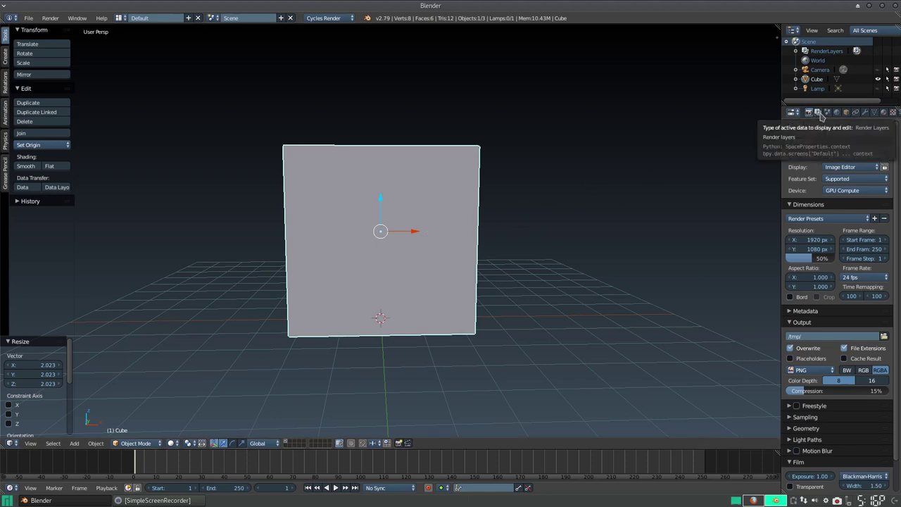
- Set the cube's Maximum Draw Type to Wire in its Object properties
left_click(846, 113)
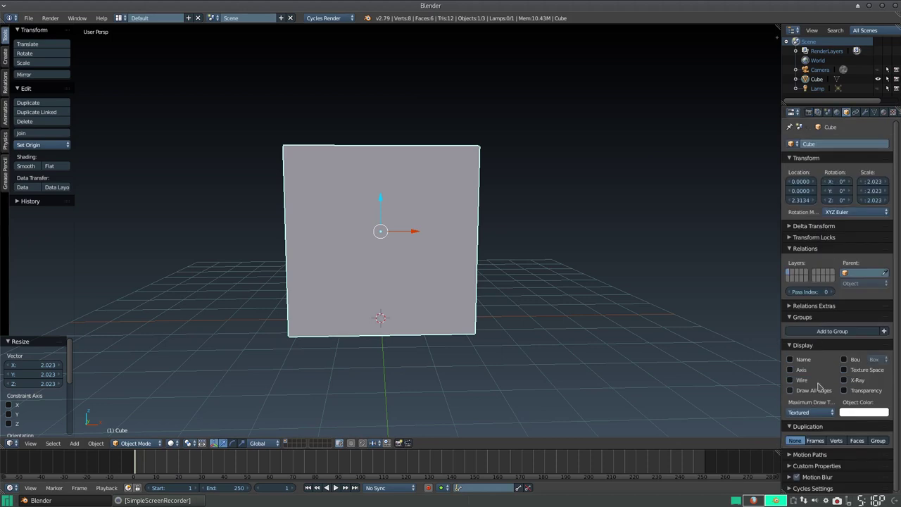
left_click(823, 238)
left_click(823, 239)
left_click(822, 307)
left_click(823, 307)
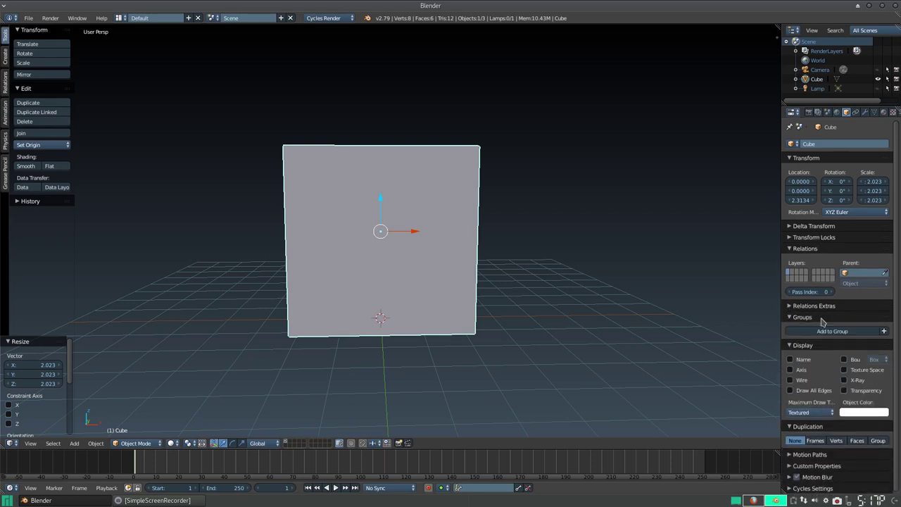
left_click(811, 413)
left_click(812, 414)
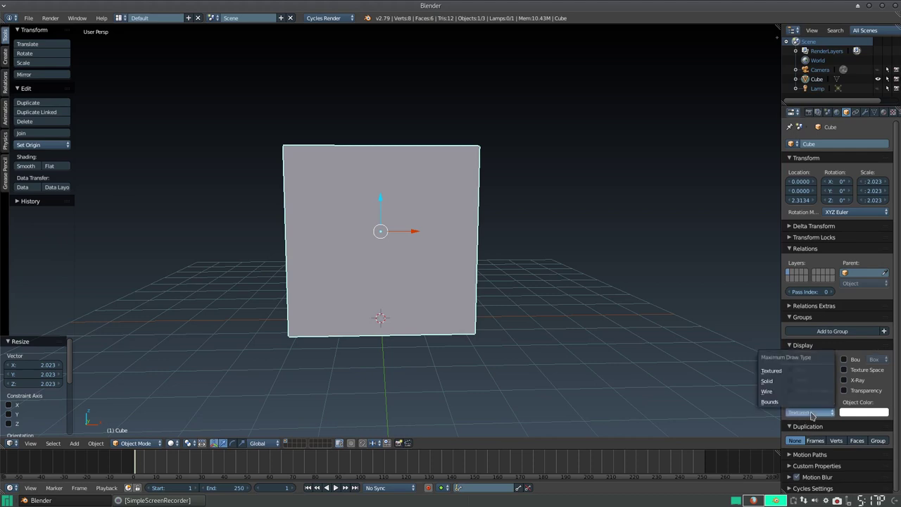
left_click(778, 392)
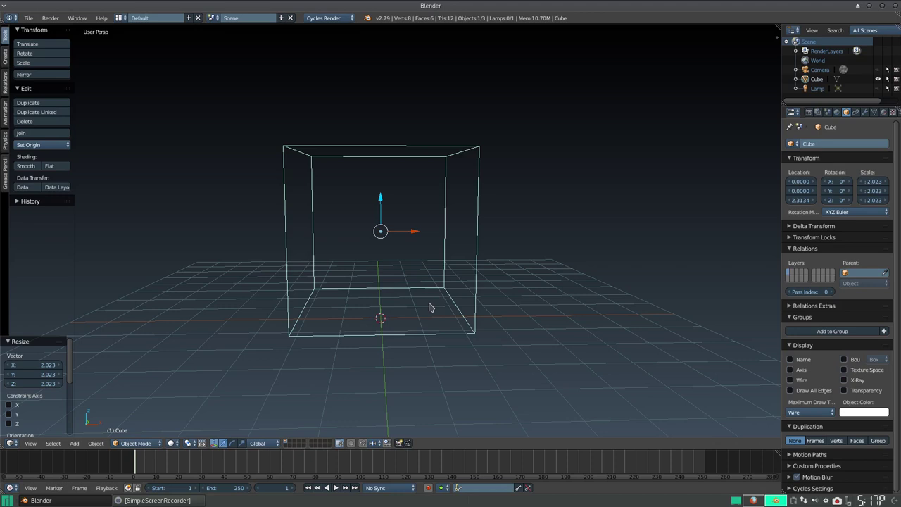
scroll(388, 282, "up", 4)
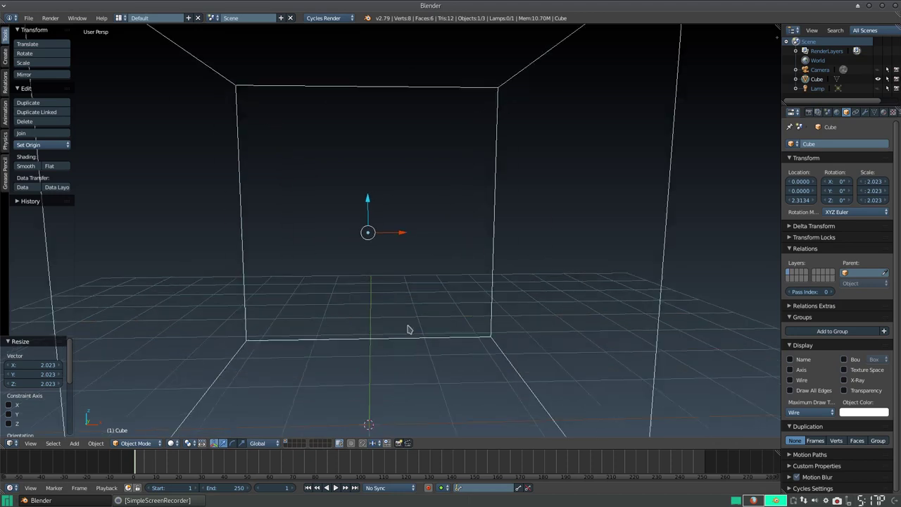
scroll(409, 341, "down", 1)
scroll(408, 332, "down", 1)
scroll(411, 324, "down", 1)
scroll(422, 318, "down", 1)
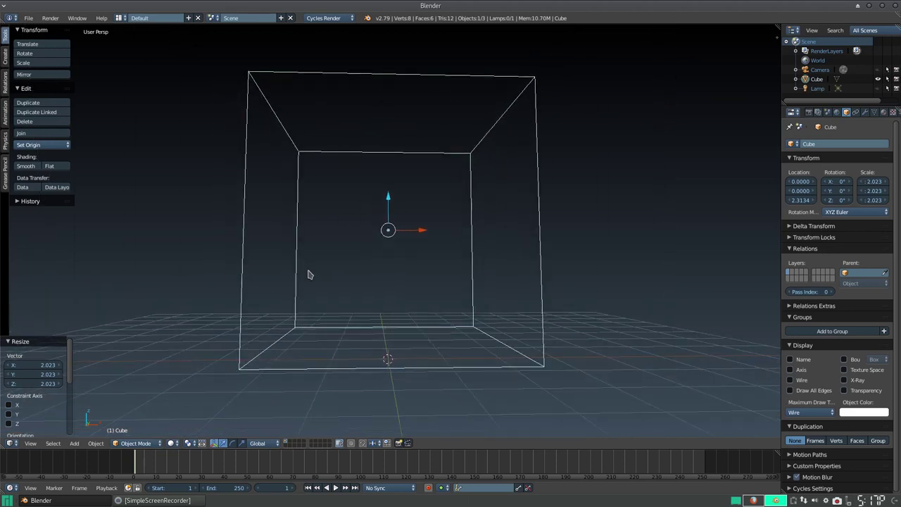
- Add a Suzanne monkey head, rotate it about Z and raise it to Z 1.0981
key("shift+a")
left_click(345, 362)
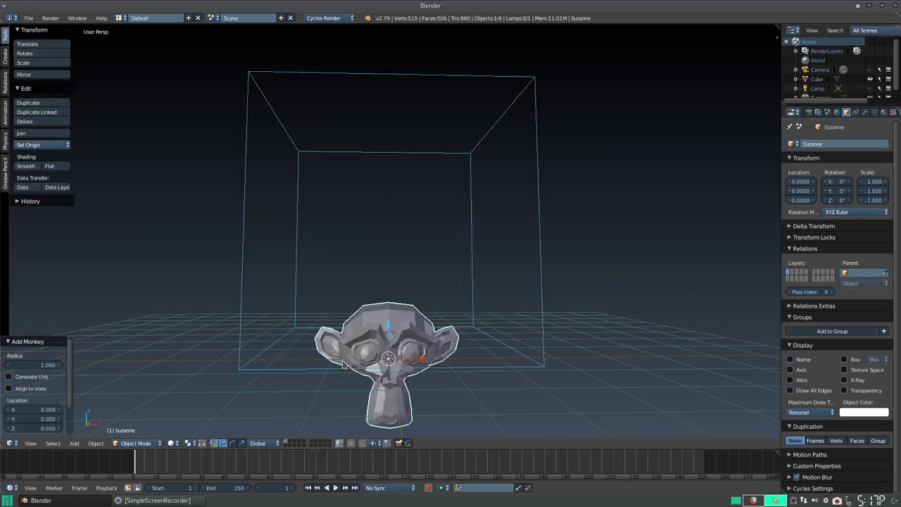
key("r")
key("z")
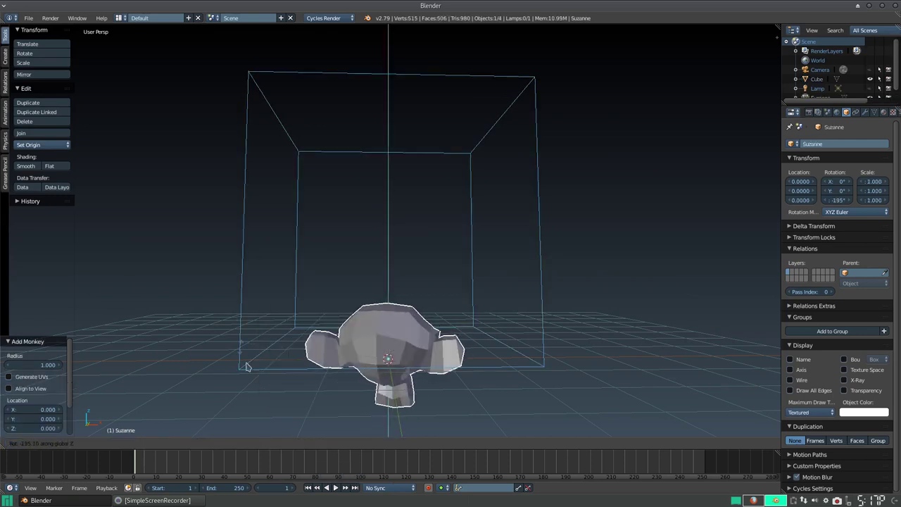
left_click(348, 202)
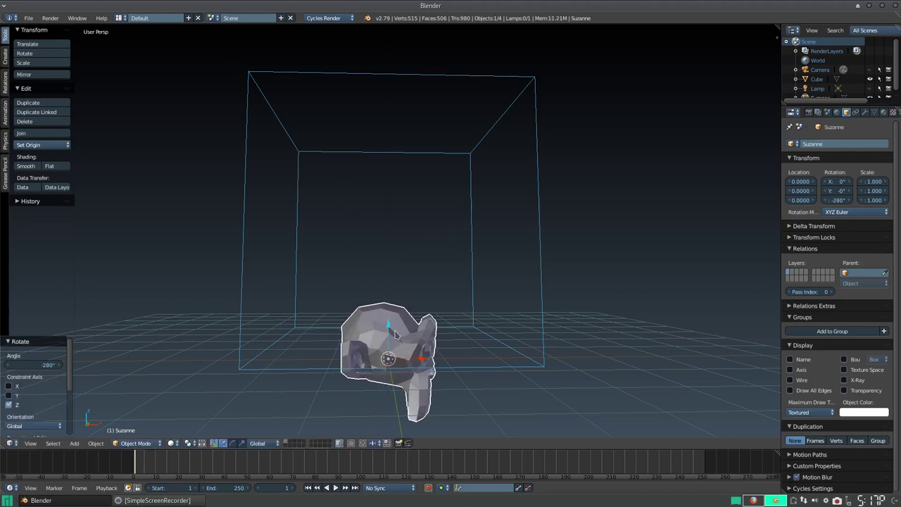
key("g")
key("z")
left_click(482, 313)
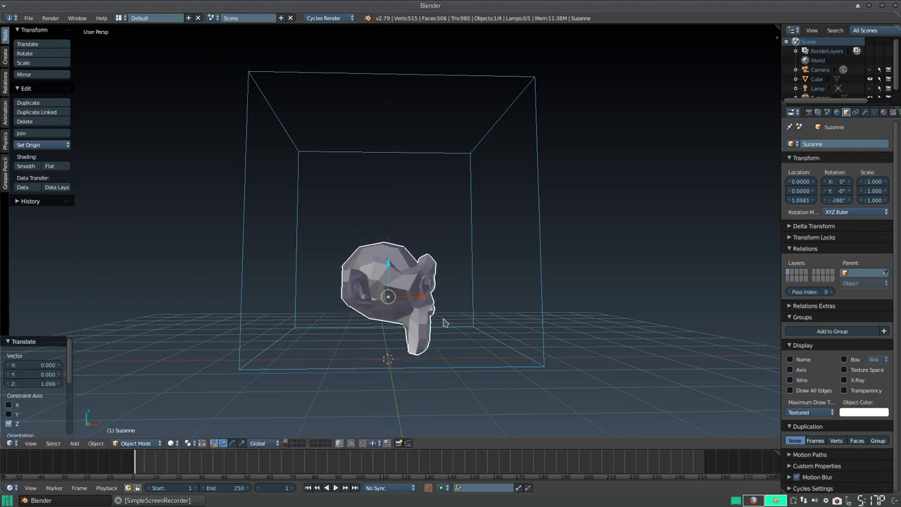
- Tilt Suzanne about Y, lower it to Z 0.7791, and select the room cube
key("r")
key("y")
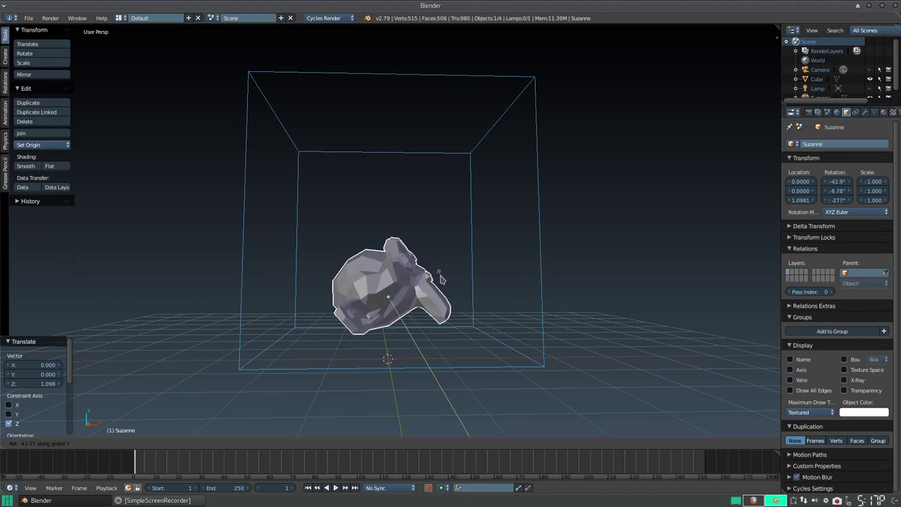
left_click(394, 264)
key("g")
key("z")
left_click(398, 278)
mouse_move(398, 278)
middle_mouse_down()
mouse_move(414, 280)
mouse_move(338, 282)
mouse_move(435, 288)
mouse_move(394, 294)
middle_mouse_up()
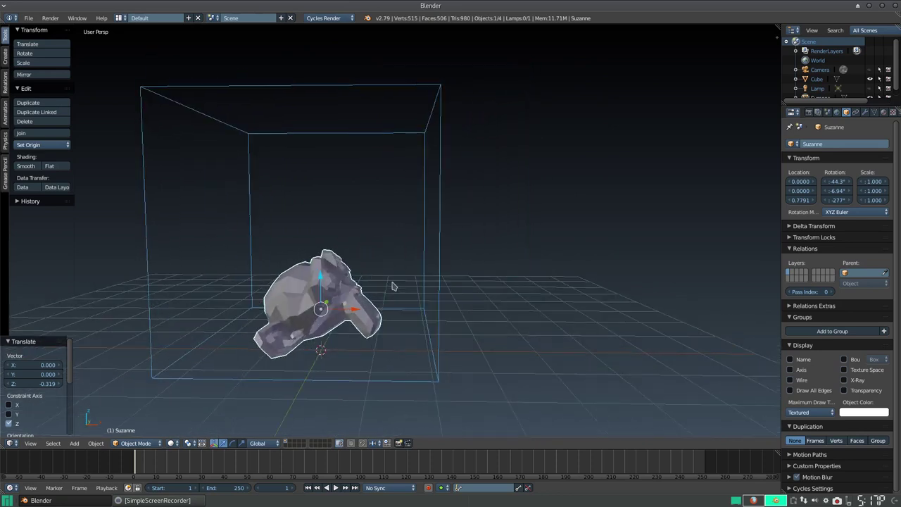
right_click(423, 278)
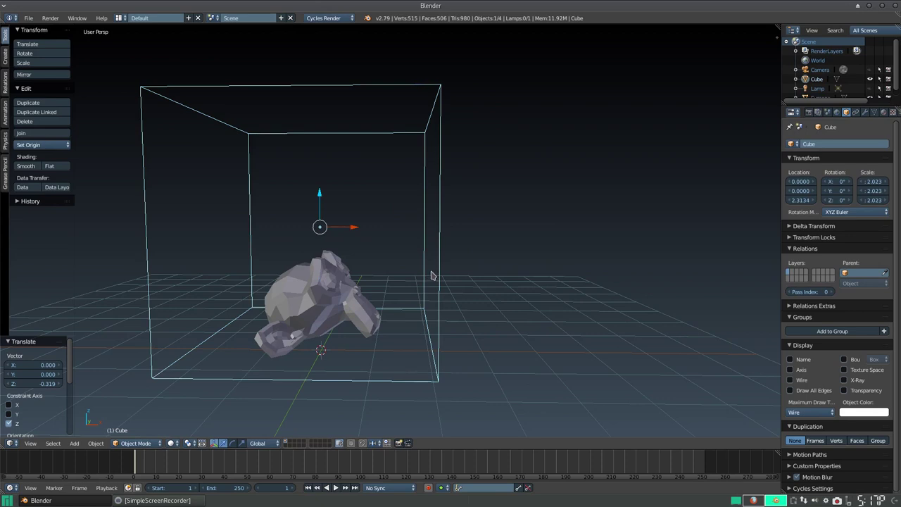
- Widen the room box in width and depth only, keeping its height
key("s")
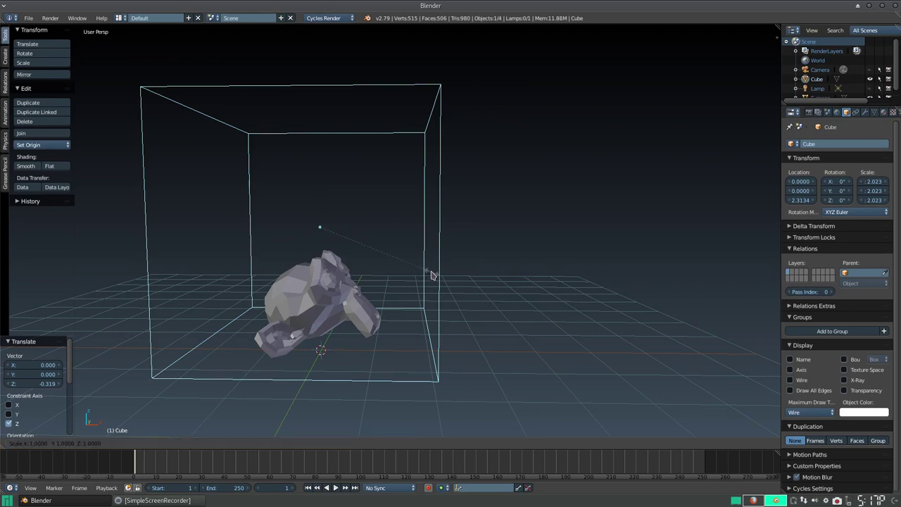
key("shift+z")
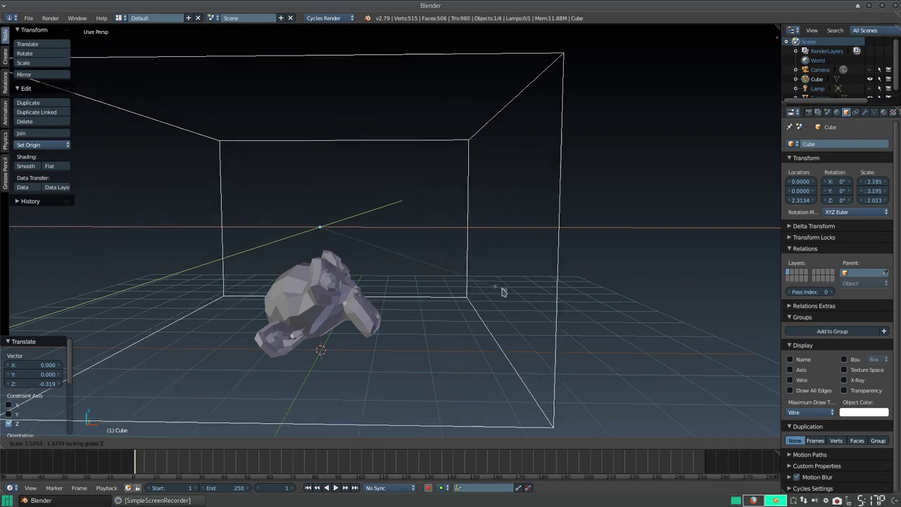
left_click(515, 295)
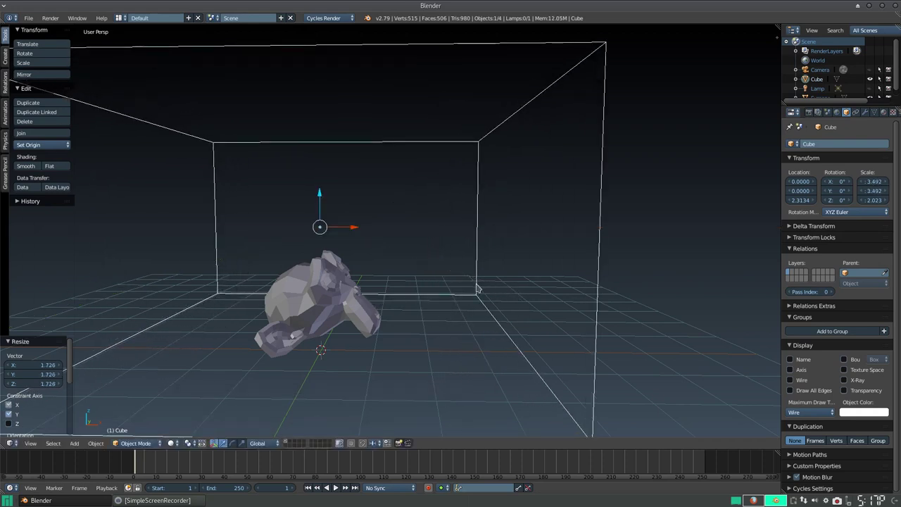
scroll(461, 281, "down", 2)
scroll(433, 281, "down", 1)
scroll(423, 286, "down", 1)
scroll(426, 286, "down", 1)
middle_click_drag(427, 287, 427, 290)
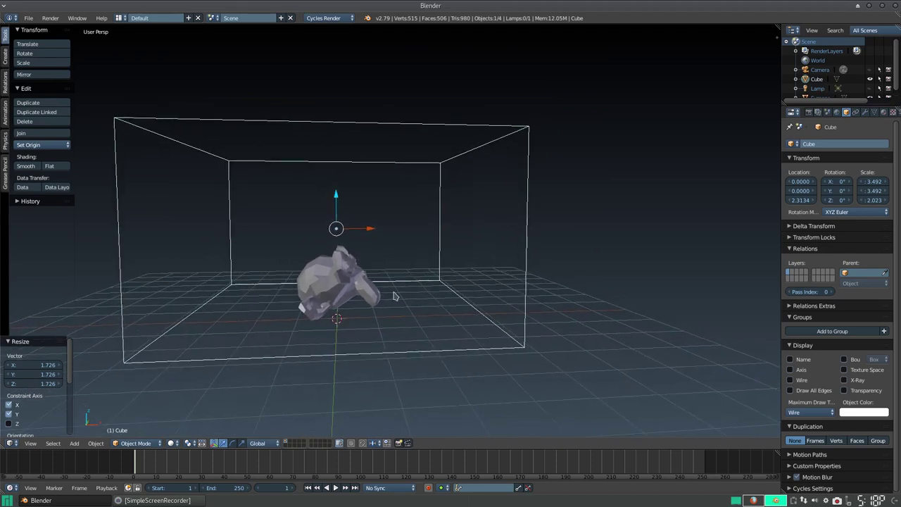
- Shrink Suzanne to 0.456 of her size
key("shift+a")
right_click(357, 284)
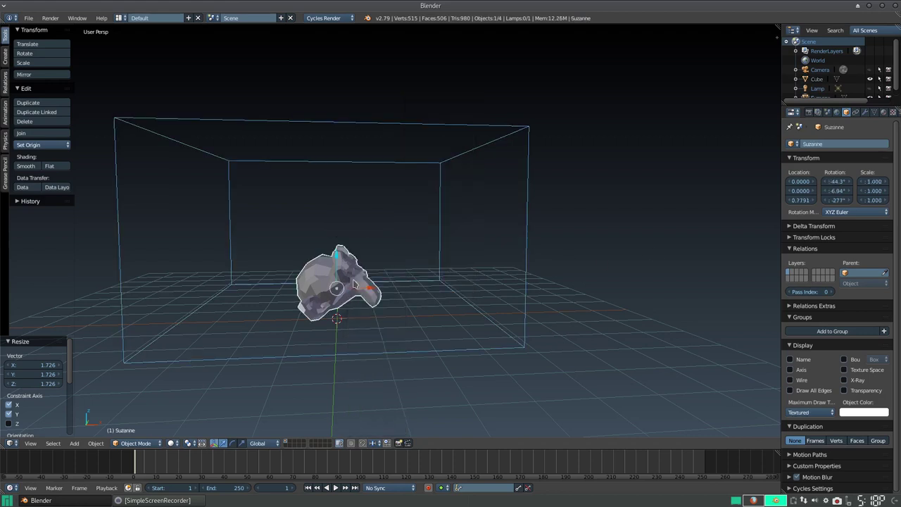
key("s")
left_click(374, 281)
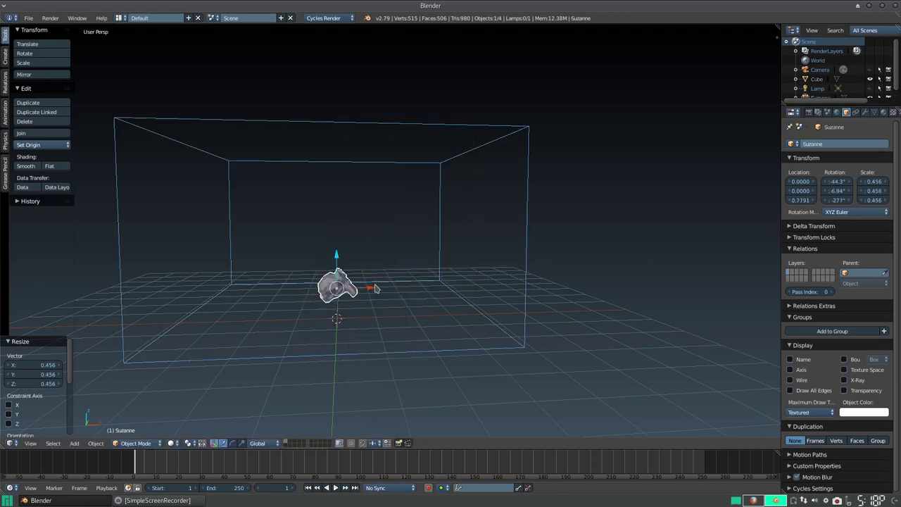
- Add a second cube at the scene centre and lift it upward along Z
key("shift+a")
left_click(415, 96)
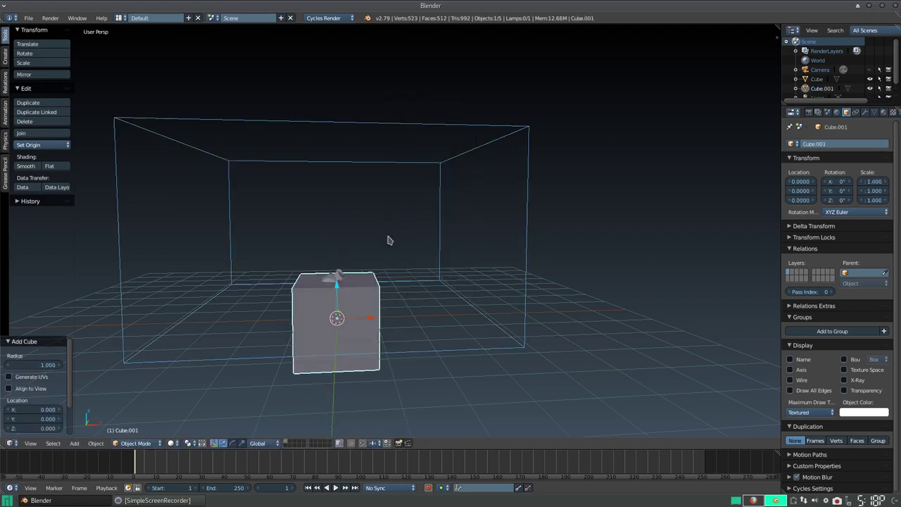
left_click_drag(339, 295, 364, 259)
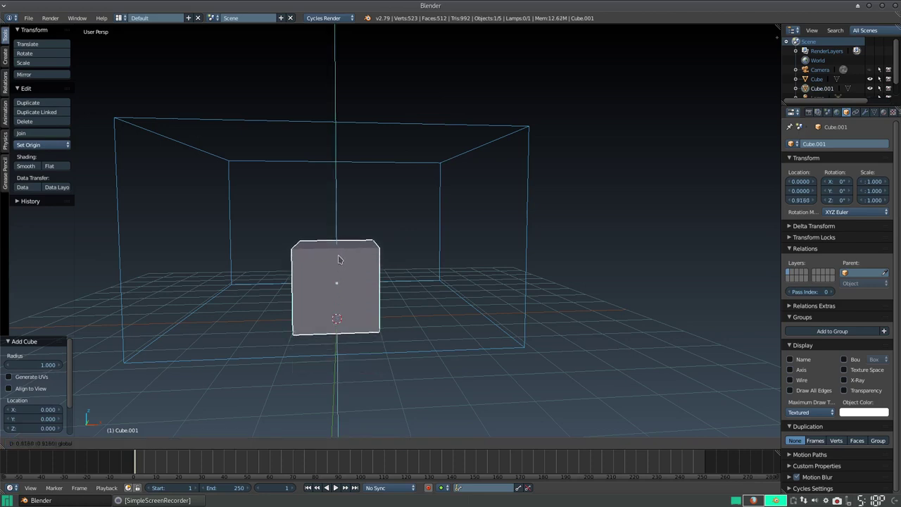
- Scale Cube.001 to 1.559 and raise it to Z 1.4967
key("s")
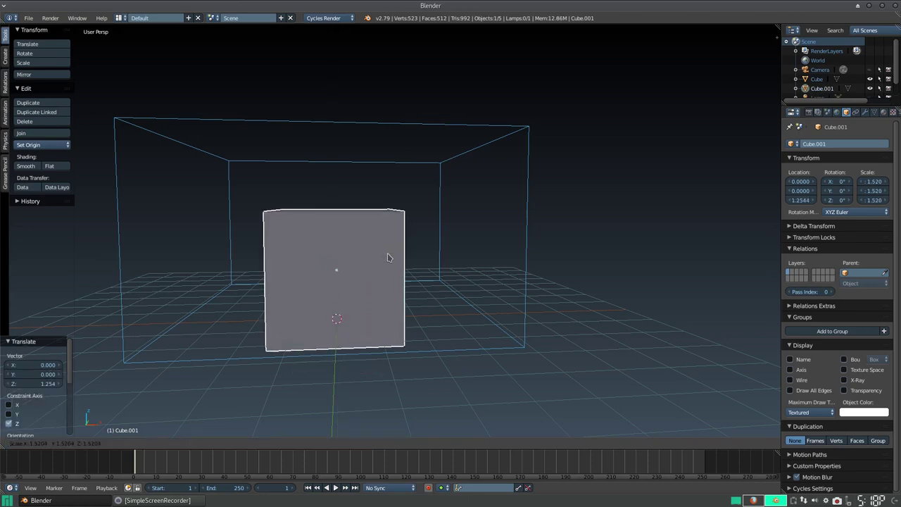
left_click(391, 253)
mouse_move(391, 253)
middle_mouse_down()
mouse_move(373, 265)
mouse_move(357, 257)
mouse_move(355, 212)
mouse_move(366, 270)
middle_mouse_up()
key("g")
key("z")
left_click(352, 231)
- Subdivide Cube.001's mesh in Edit Mode with 2 cuts
key("Tab")
key("w")
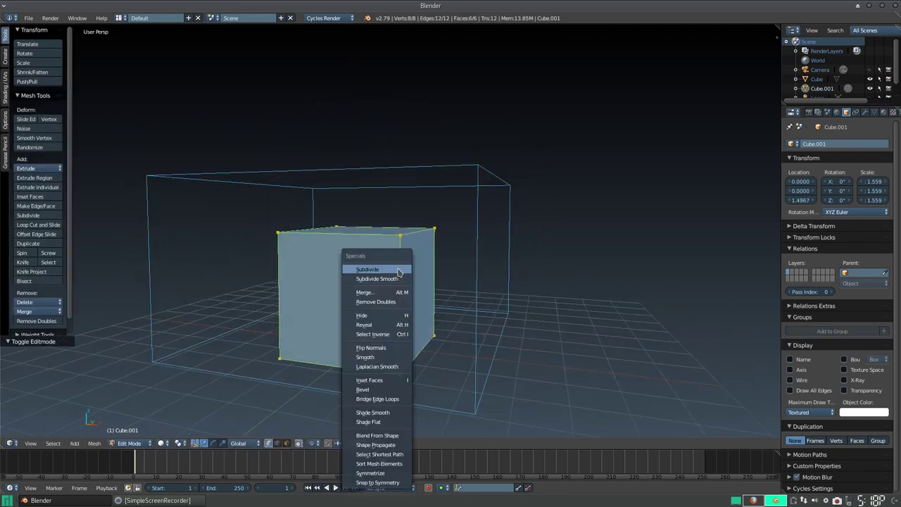
left_click(400, 271)
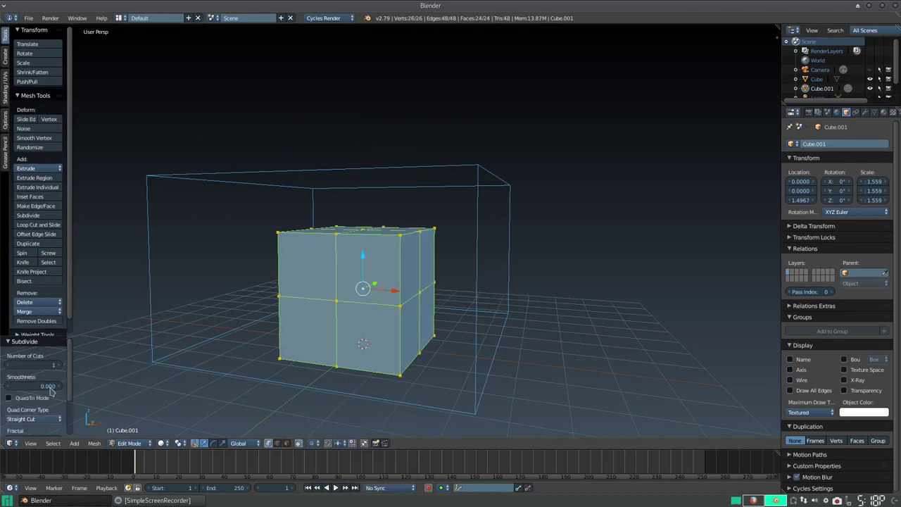
left_click(62, 365)
middle_click_drag(317, 282, 395, 281)
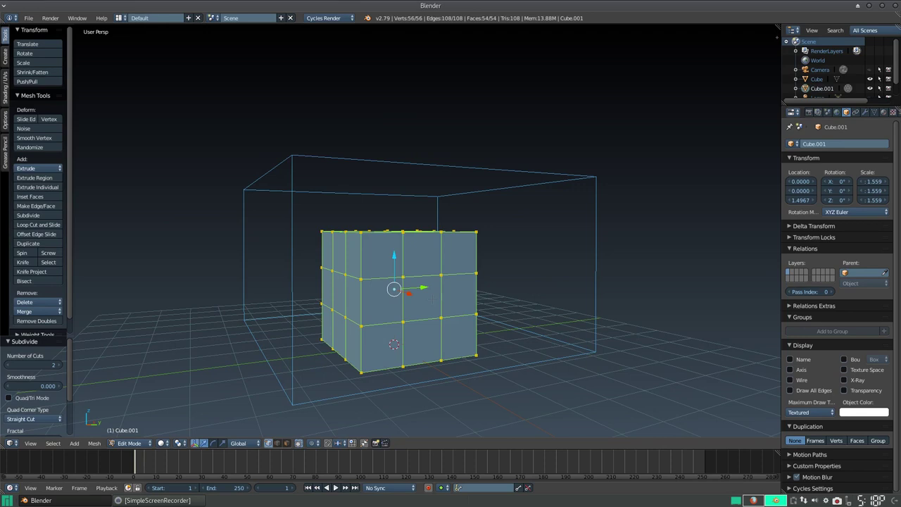
key("ctrl+Tab")
- Delete only the centre front face of Cube.001 to form a window opening
left_click(418, 321)
right_click(422, 299)
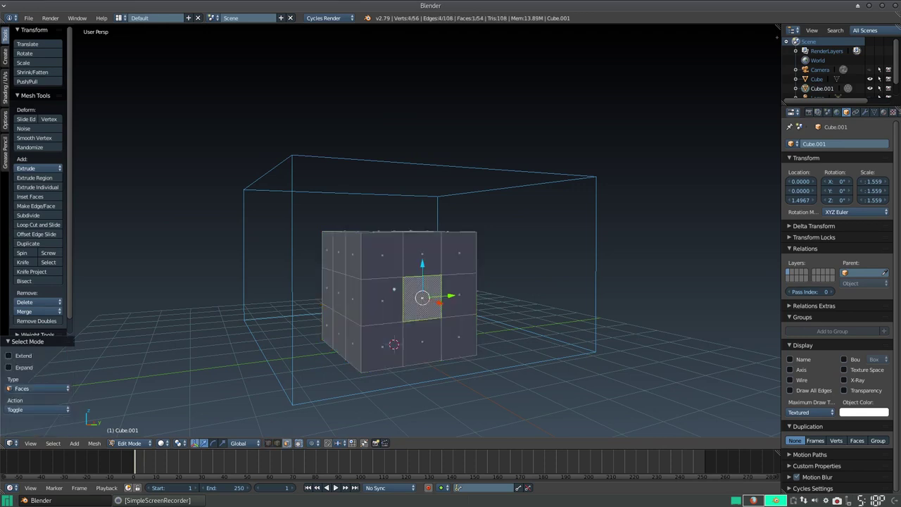
key("x")
left_click(427, 303)
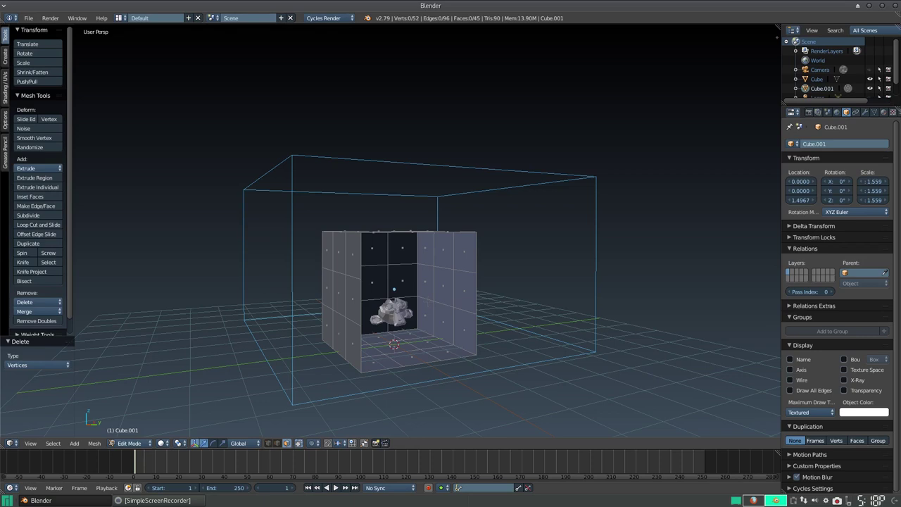
key("ctrl+z")
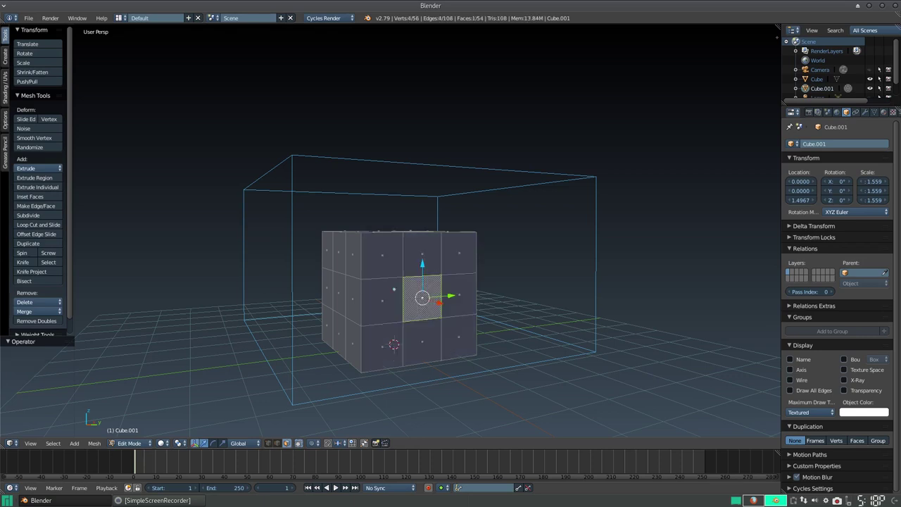
key("x")
left_click(406, 318)
middle_click_drag(407, 318, 476, 298)
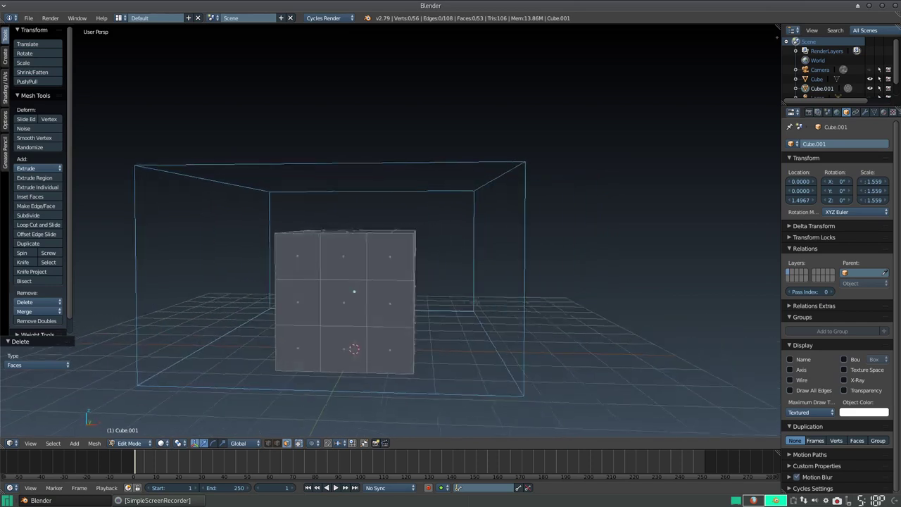
scroll(476, 298, "down", 5)
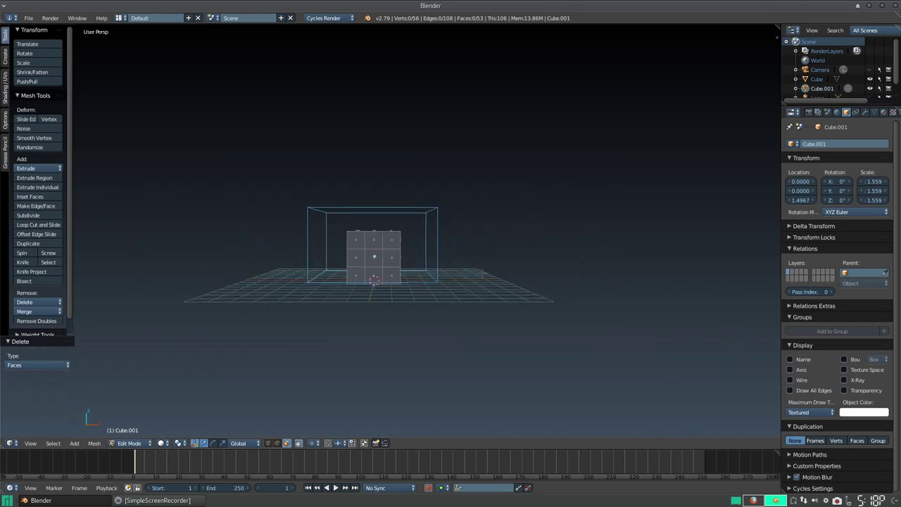
- Reveal hidden mesh elements, return to Object Mode, and unhide the camera and lamp
key("alt+h")
key("Tab")
key("alt+h")
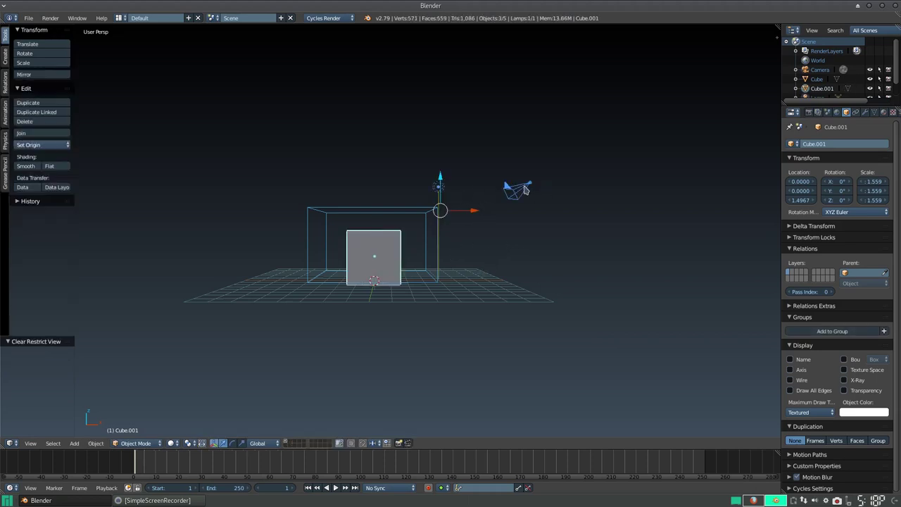
- Move the lamp beside the room to about X 2.84, Y 0.27, Z 2.35
right_click(440, 186)
mouse_move(439, 170)
left_mouse_down()
mouse_move(463, 247)
mouse_move(445, 248)
mouse_move(446, 223)
left_mouse_up()
scroll(445, 248, "up", 2)
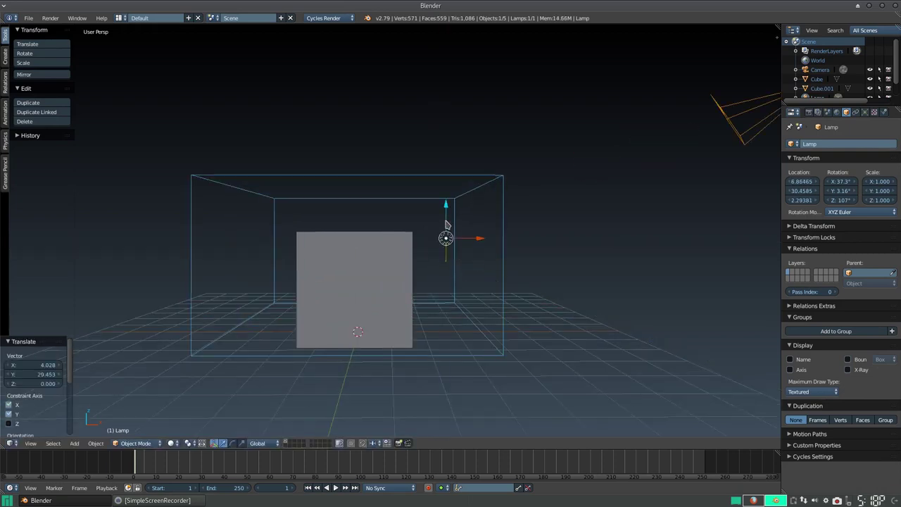
middle_click_drag(446, 222, 421, 227)
key("ctrl+z")
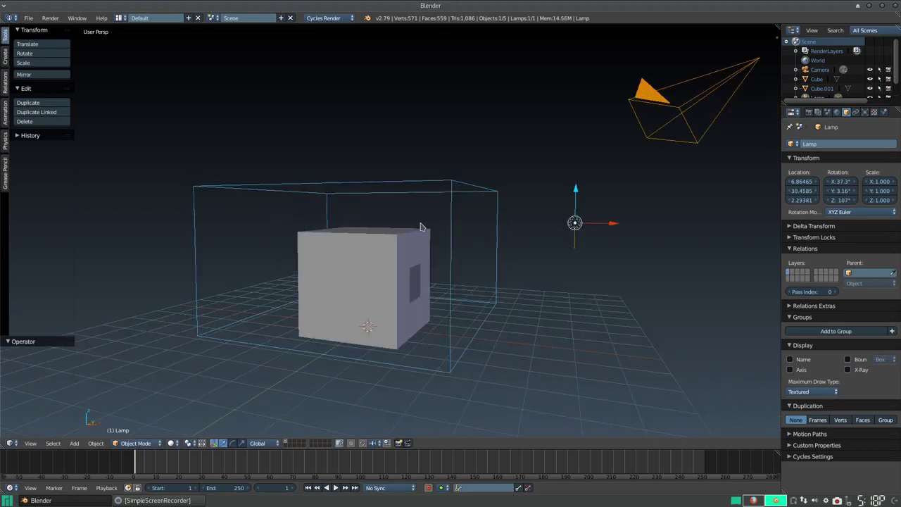
key("ctrl+z")
left_click_drag(464, 227, 475, 225)
middle_click_drag(521, 250, 479, 253)
mouse_move(478, 253)
left_mouse_down()
mouse_move(470, 255)
mouse_move(479, 250)
left_mouse_up()
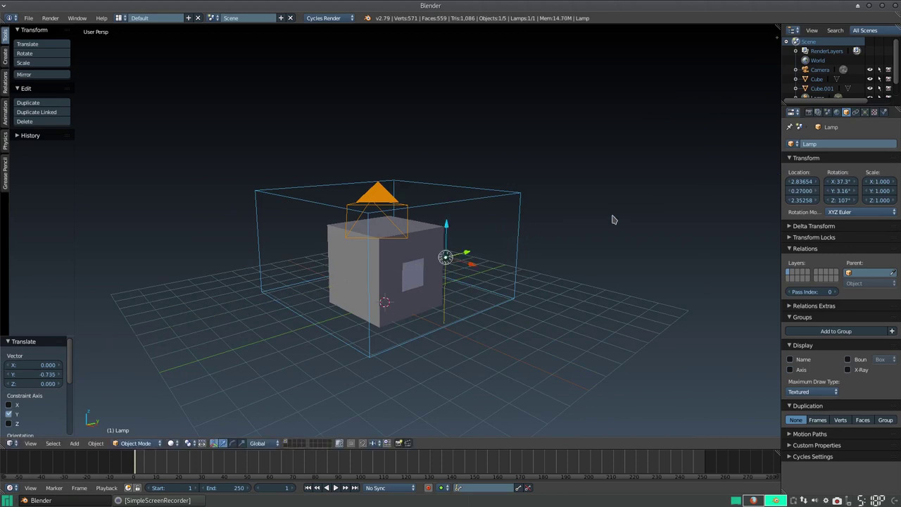
left_click(865, 112)
- Change the lamp to a Sun and enable Use Nodes for its emission
left_click(842, 195)
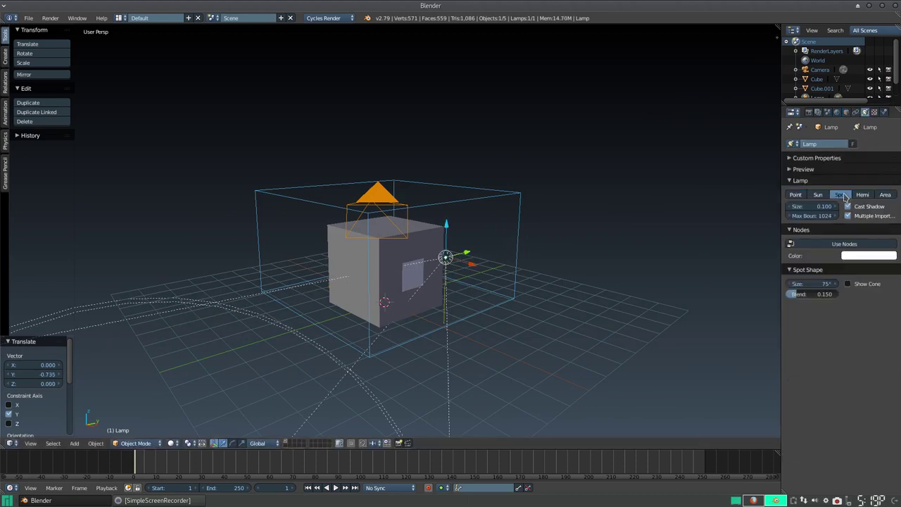
left_click(818, 195)
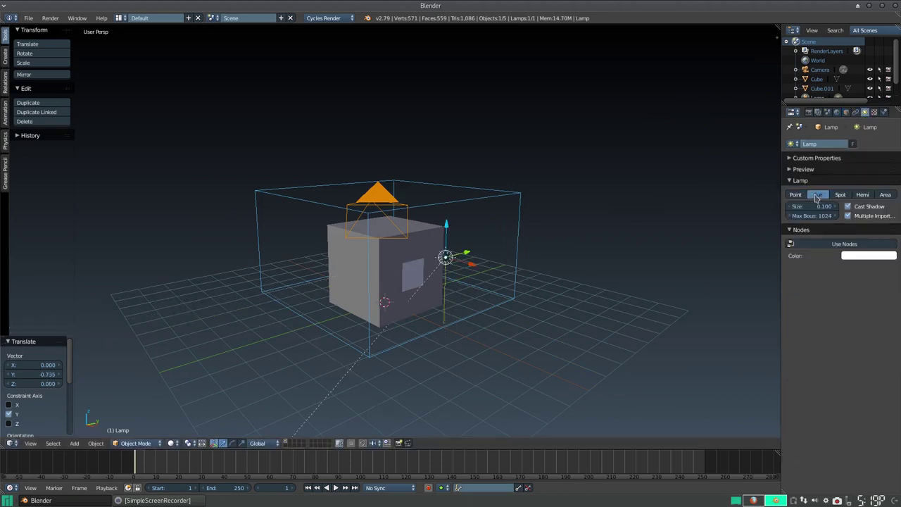
left_click(845, 246)
mouse_move(397, 267)
middle_mouse_down()
mouse_move(461, 263)
mouse_move(461, 251)
middle_mouse_up()
- Switch to orthographic view and orbit to show the cube's side face
scroll(381, 288, "up", 3)
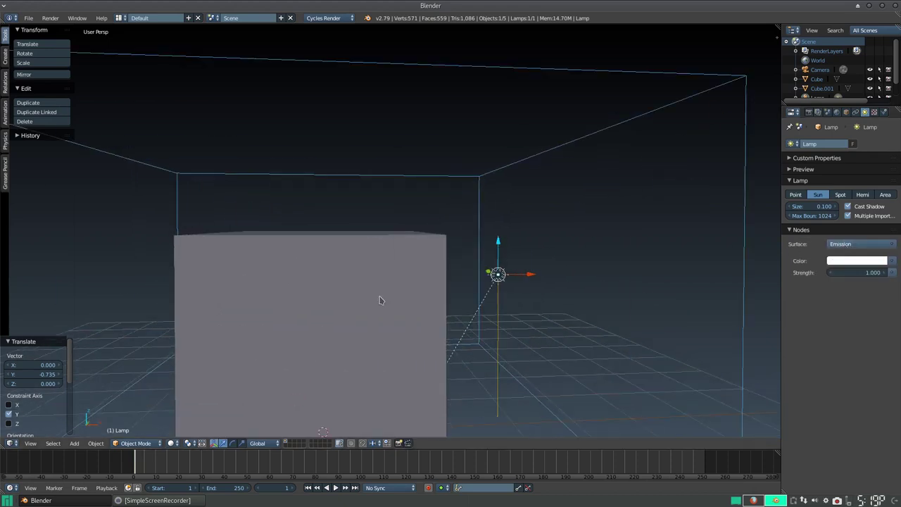
mouse_move(368, 333)
middle_mouse_down()
mouse_move(416, 268)
mouse_move(412, 255)
middle_mouse_up()
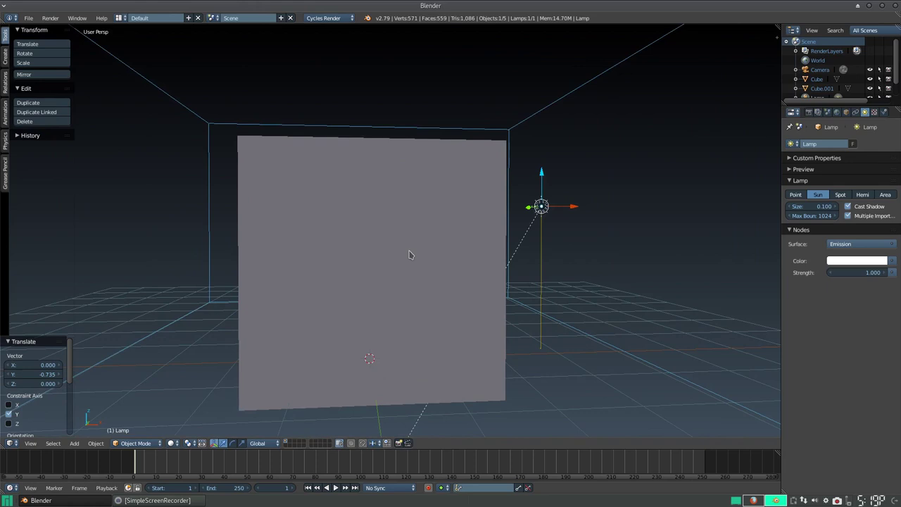
key("KP_5")
scroll(407, 261, "up", 3)
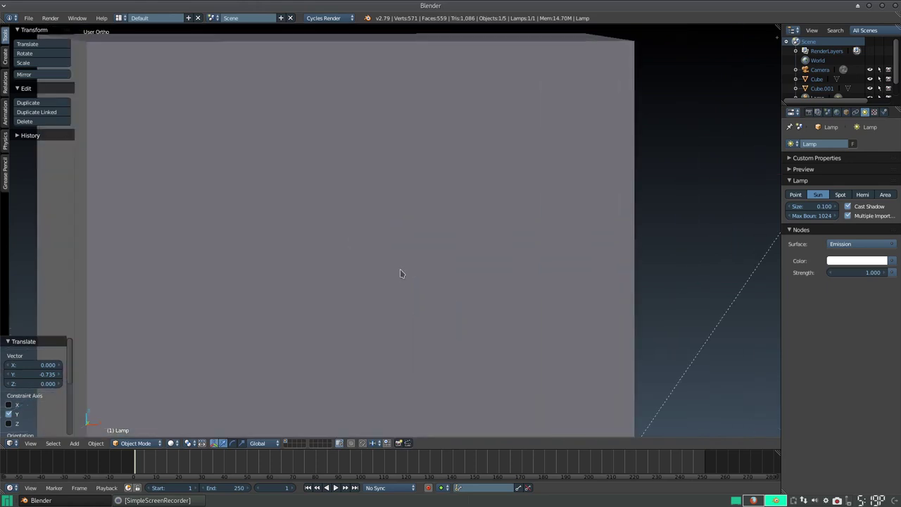
scroll(400, 269, "up", 3)
scroll(400, 272, "up", 2)
scroll(400, 274, "down", 3)
middle_click_drag(402, 274, 477, 219)
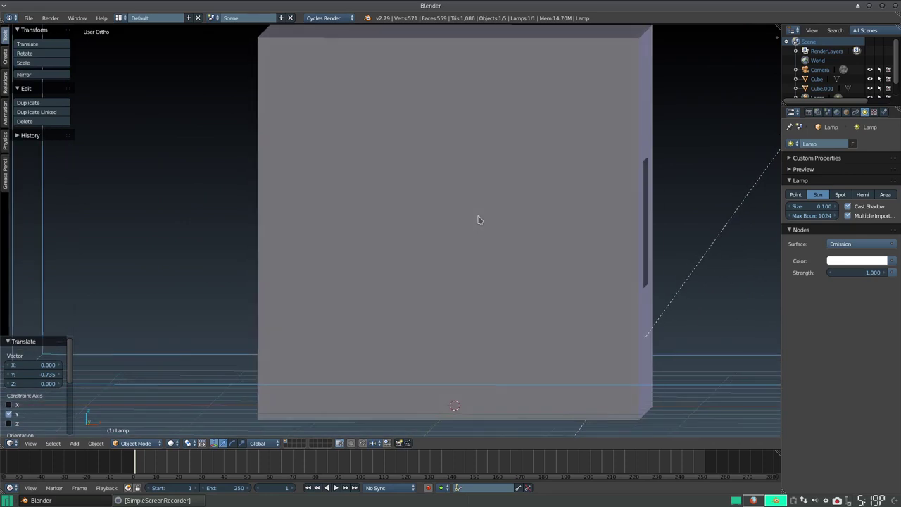
- Scale the windowed box by 1.421 and raise it 0.422 along Z
right_click(479, 227)
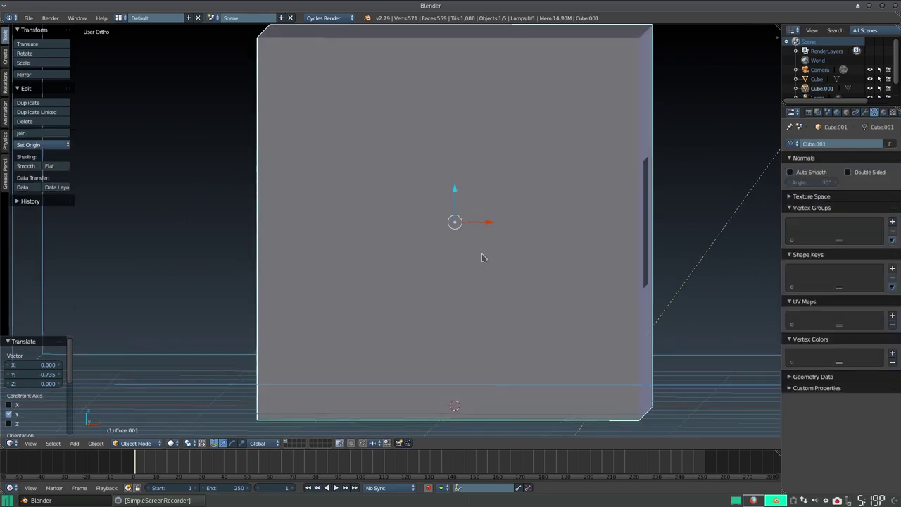
key("s")
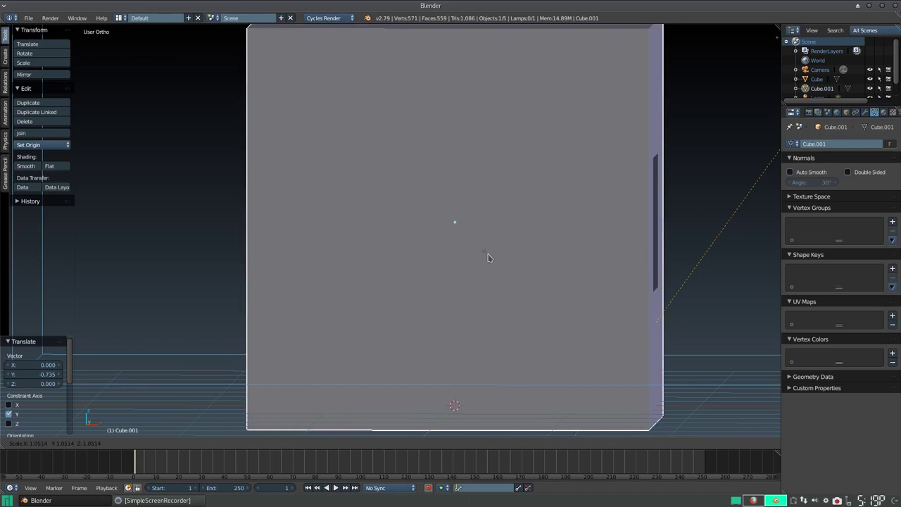
left_click(510, 259)
left_click_drag(456, 199, 458, 145)
scroll(474, 265, "up", 3)
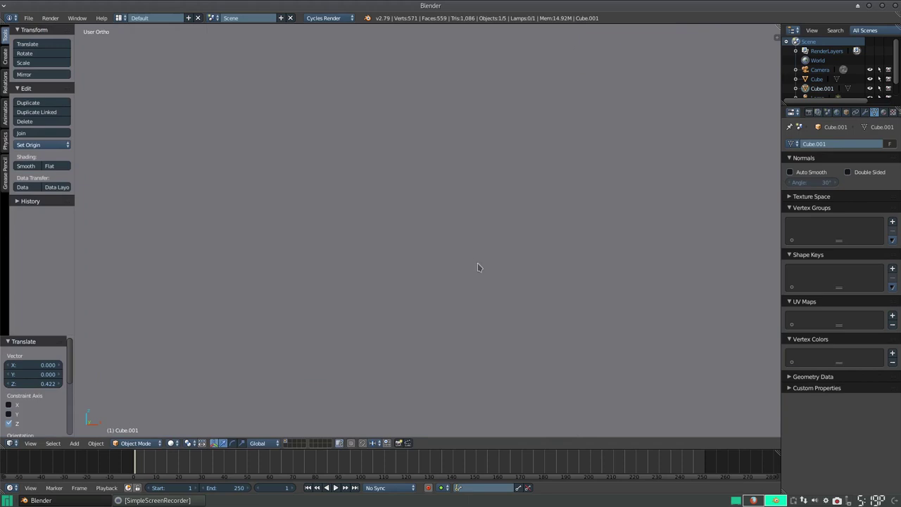
scroll(478, 269, "down", 2)
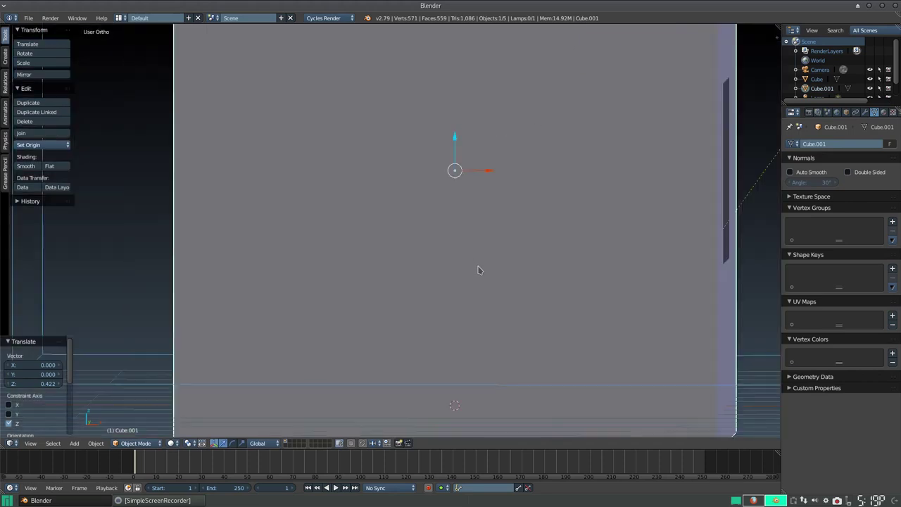
scroll(477, 268, "down", 2)
scroll(507, 264, "down", 2)
scroll(422, 269, "down", 2)
mouse_move(409, 269)
middle_mouse_down()
mouse_move(438, 285)
mouse_move(398, 286)
mouse_move(424, 275)
mouse_move(405, 285)
mouse_move(411, 303)
middle_mouse_up()
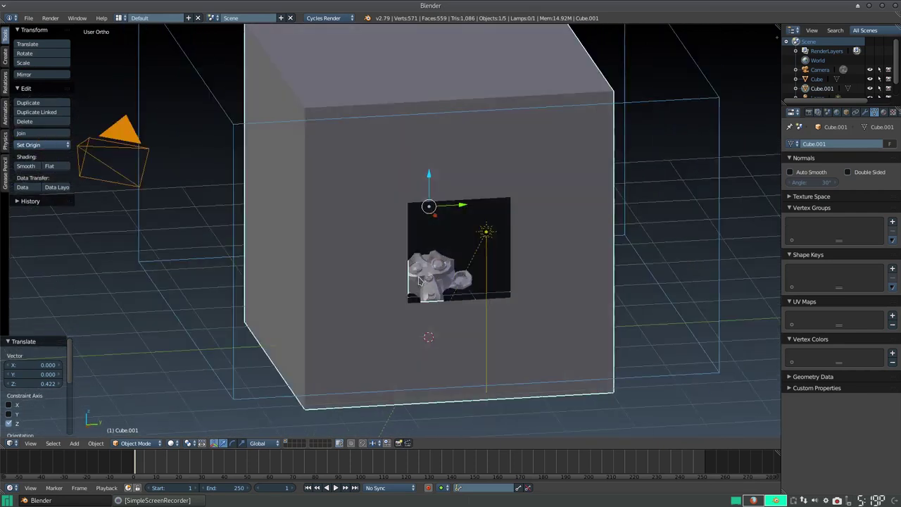
- Align the camera to the current view and pull it back 1.670 along its local Z
key("ctrl+alt+KP_0")
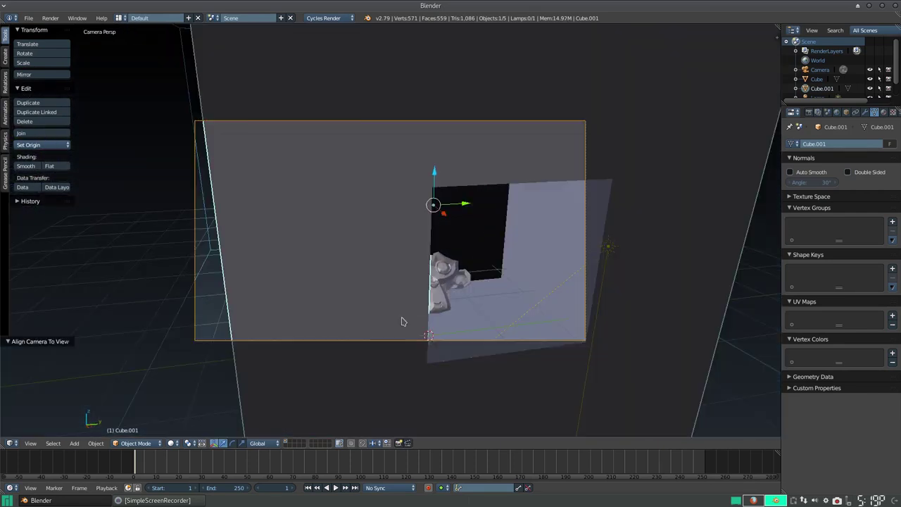
right_click(485, 127)
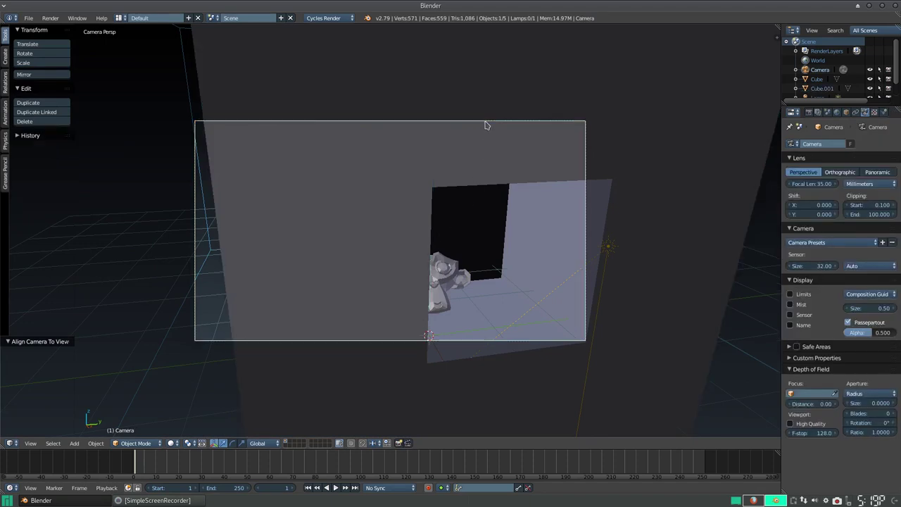
key("g")
key("z")
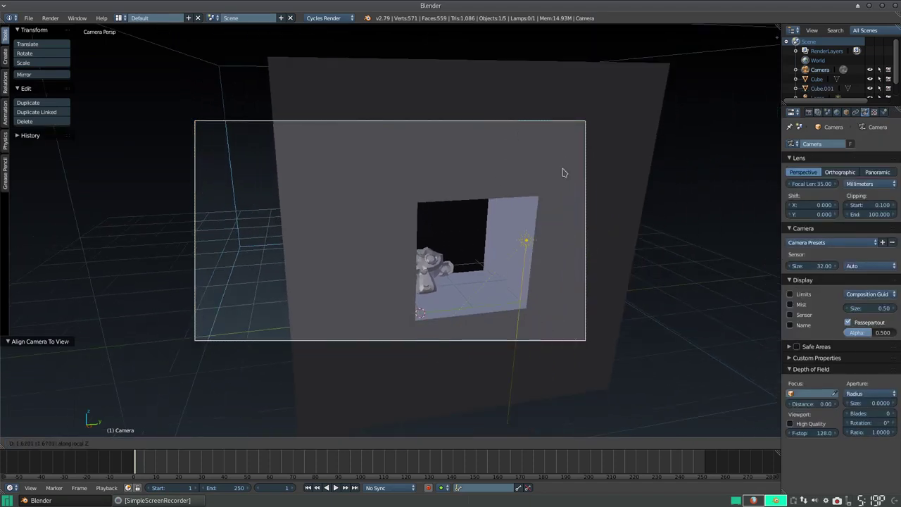
left_click(564, 172)
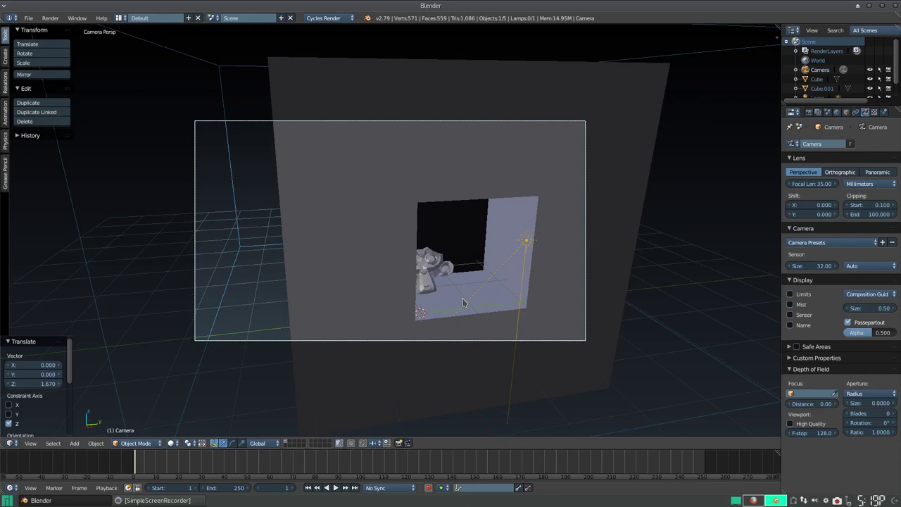
right_click(235, 195)
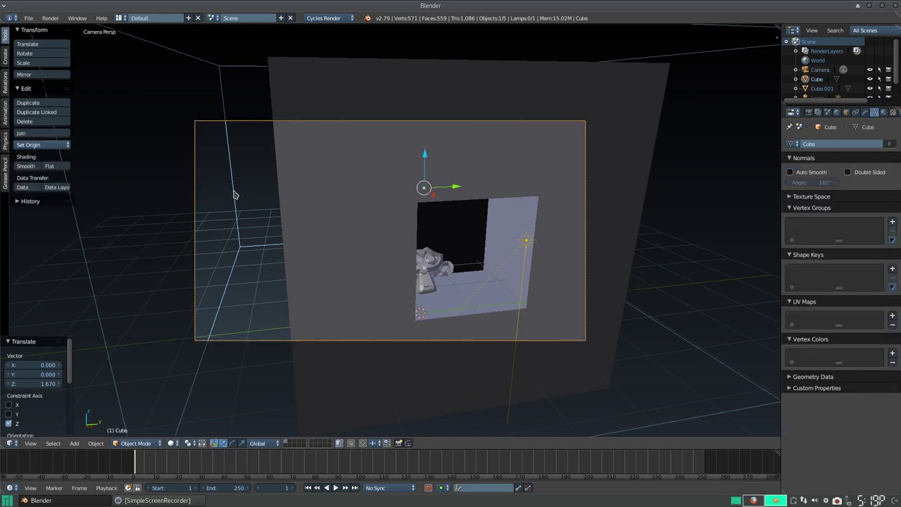
- Enable nodes on the cube's material and delete its Diffuse BSDF node
key("ctrl+Left")
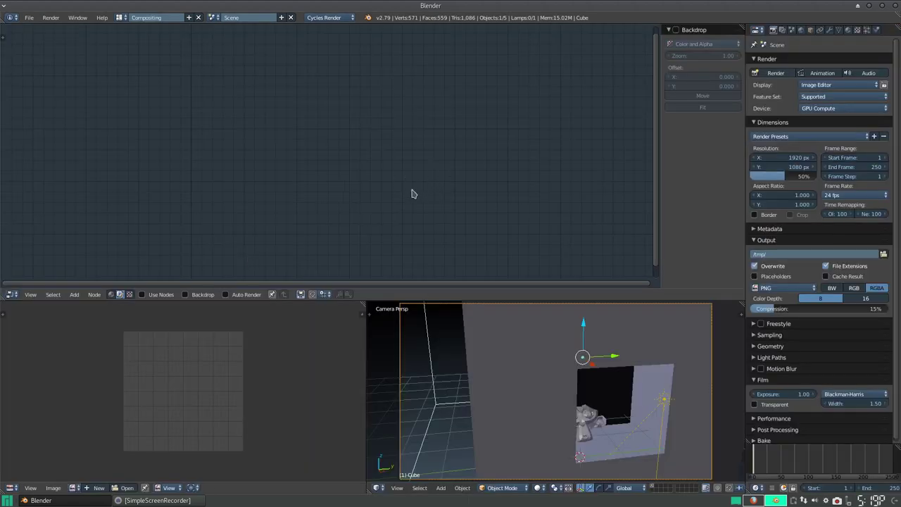
left_click(162, 299)
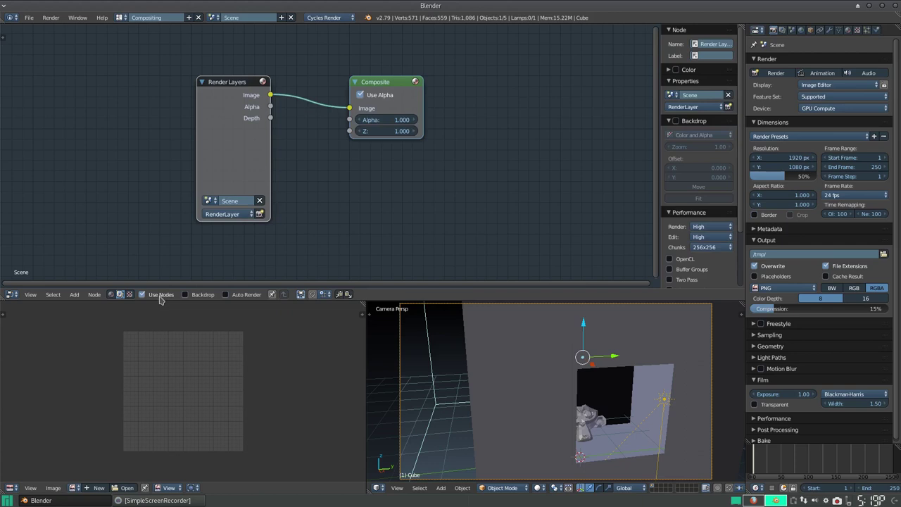
left_click(111, 296)
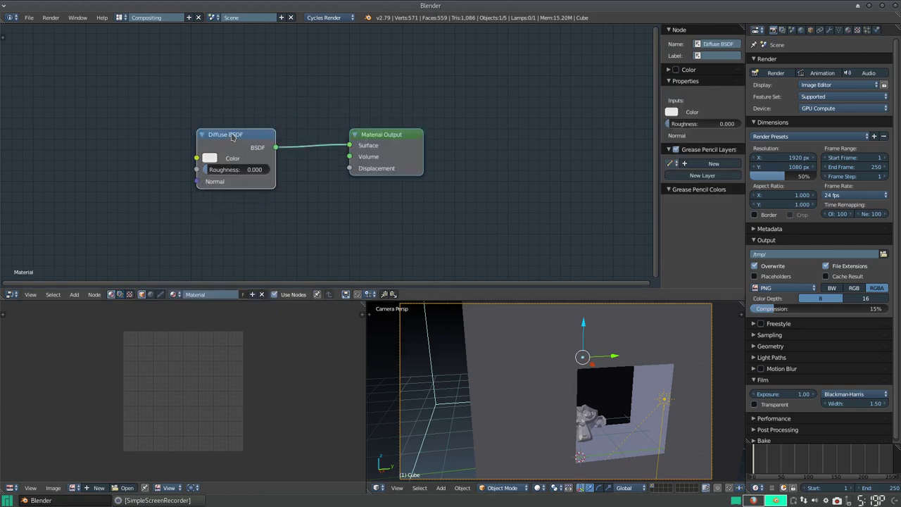
left_click(233, 137)
key("x")
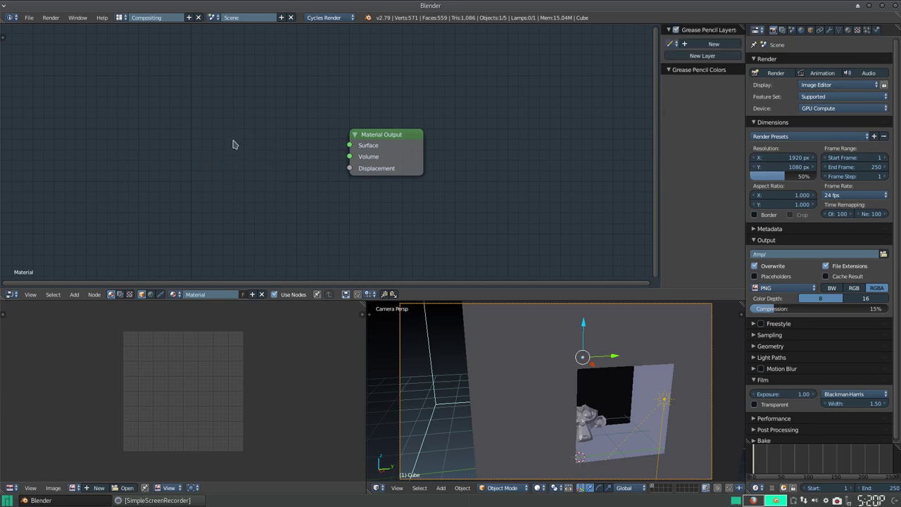
- Add Volume Absorption and Volume Scatter nodes beside the Material Output
key("shift+a")
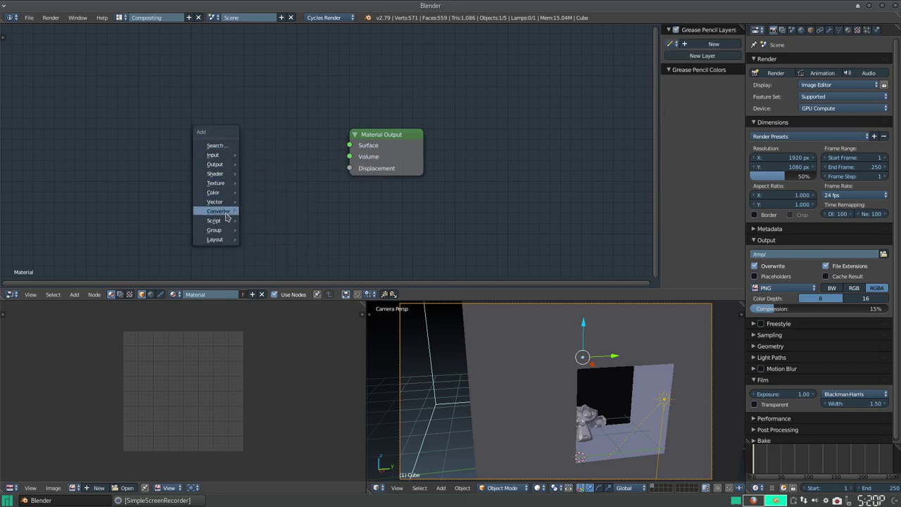
mouse_move(215, 173)
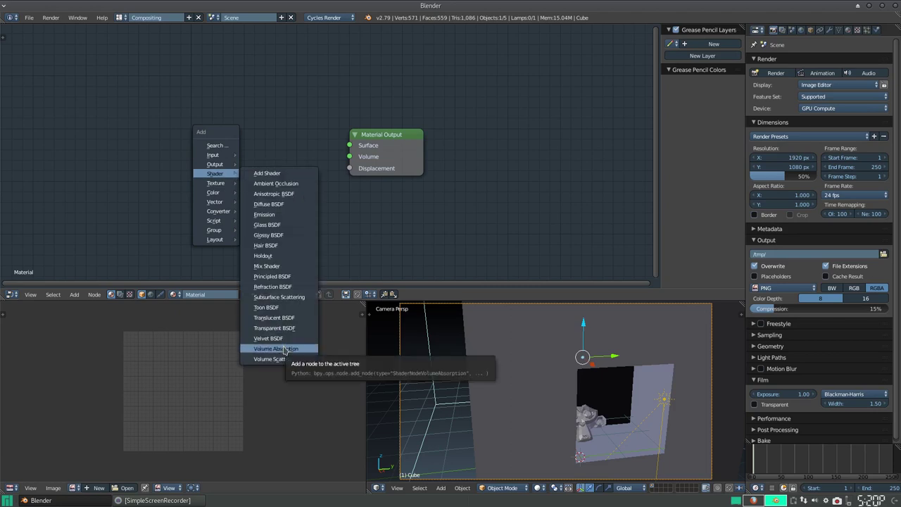
left_click(276, 348)
left_click(208, 117)
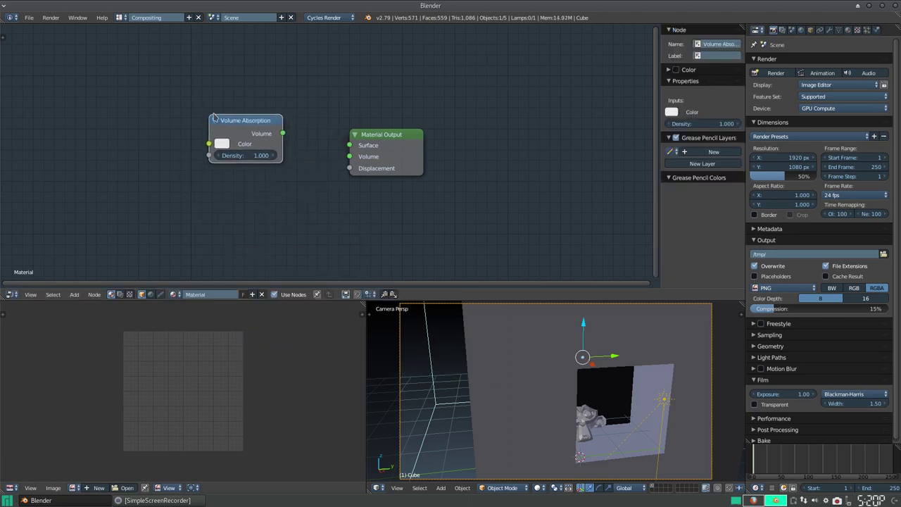
left_click_drag(248, 125, 133, 144)
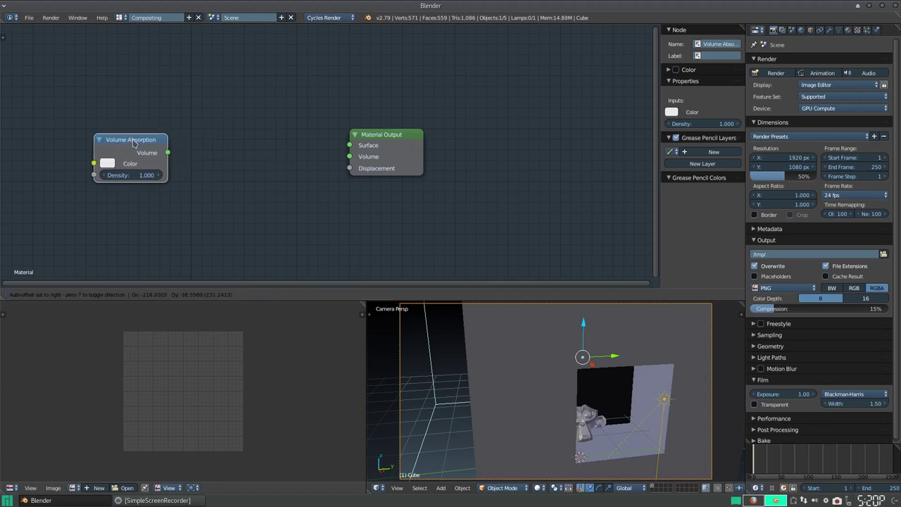
key("shift+a")
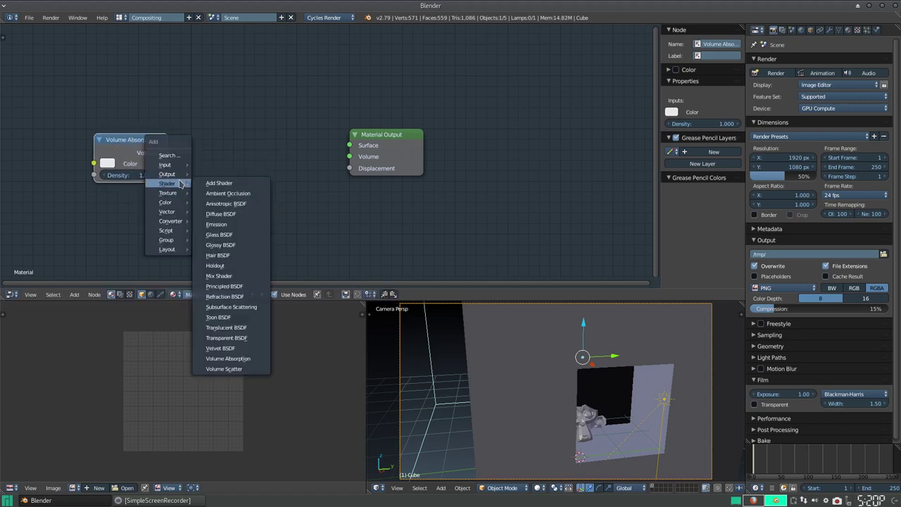
left_click(251, 370)
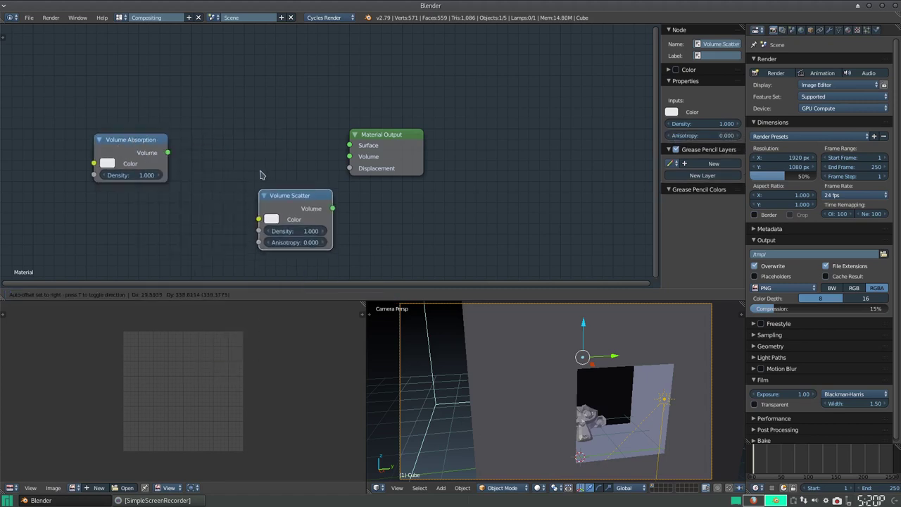
left_click(215, 118)
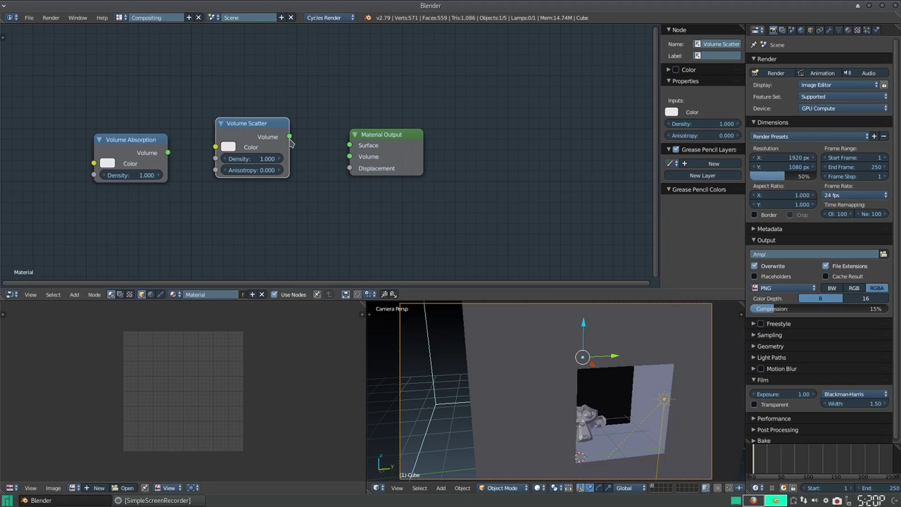
- Link Volume Scatter's output to the Material Output Volume socket and preview the render
left_click_drag(291, 137, 349, 157)
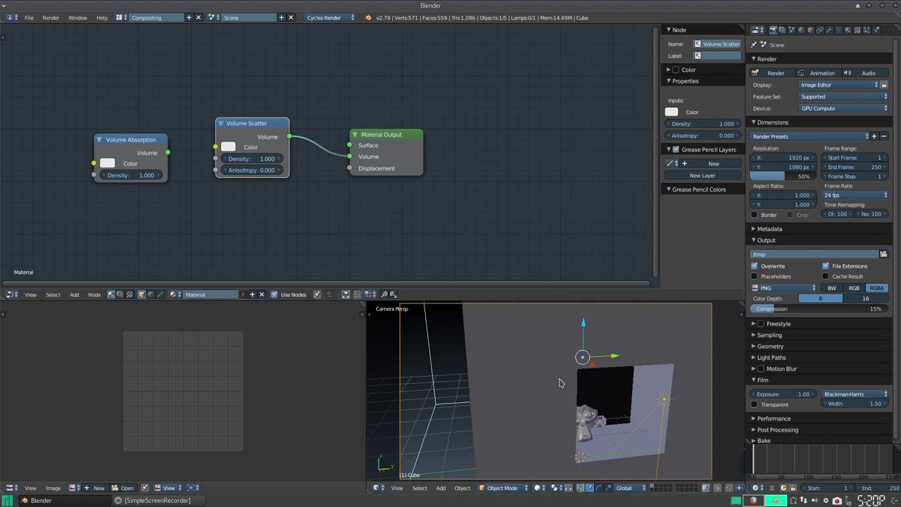
key("shift+z")
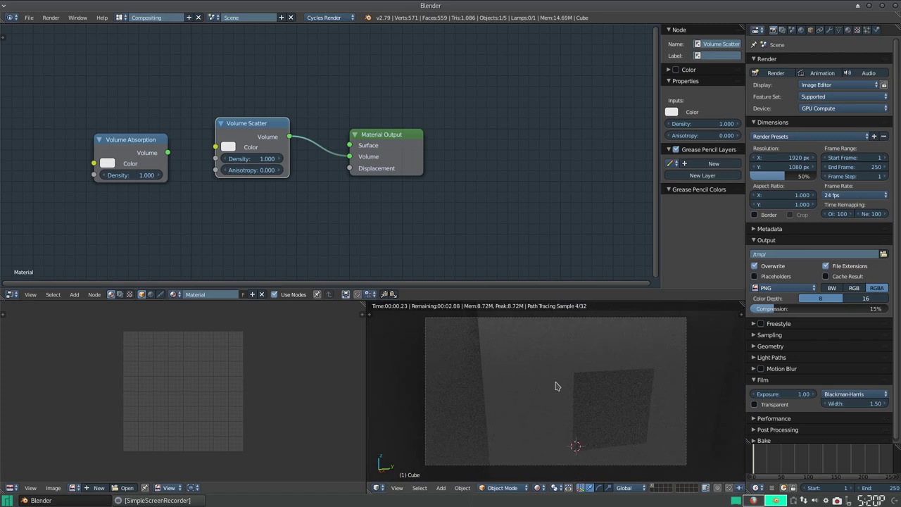
- Give Volume Scatter density 0.000 and anisotropy 0.500, then return to solid shading
scroll(556, 386, "down", 1)
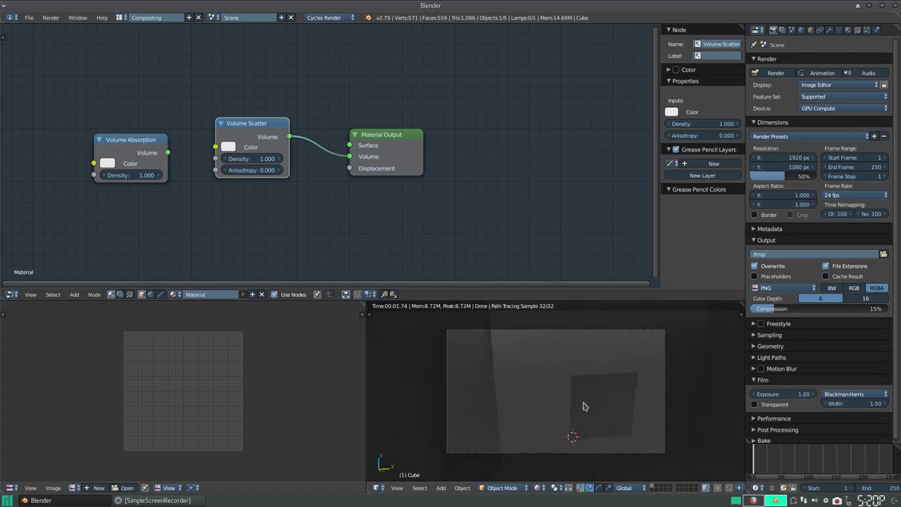
scroll(582, 394, "up", 1)
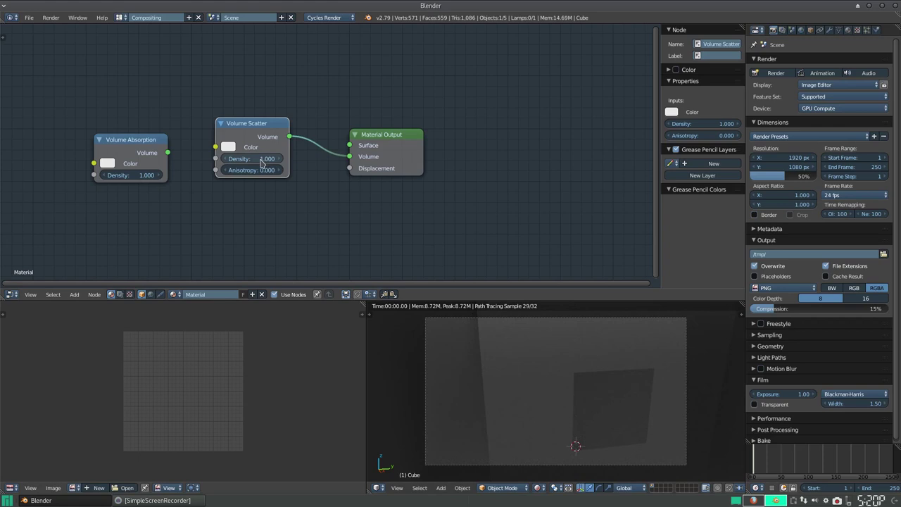
left_click_drag(260, 162, 239, 158)
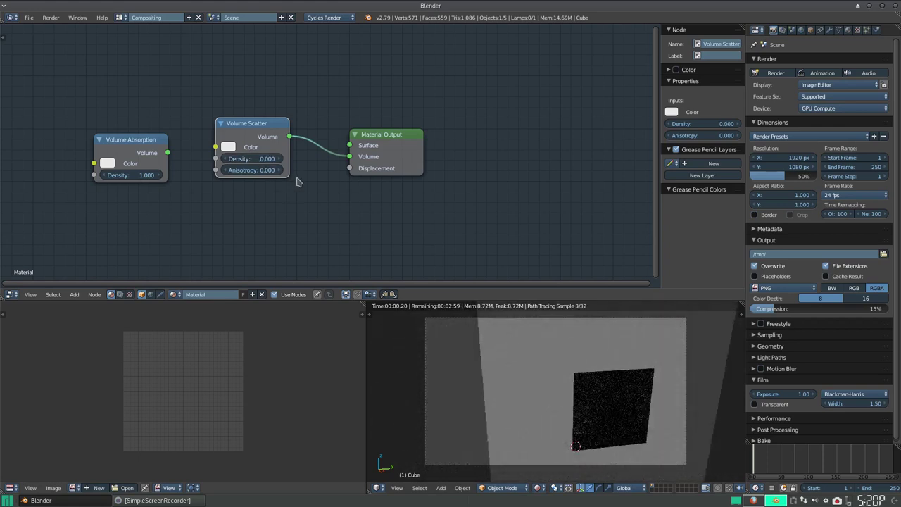
left_click(279, 170)
left_click(279, 171)
left_click(279, 170)
left_click(279, 170)
left_click(279, 170)
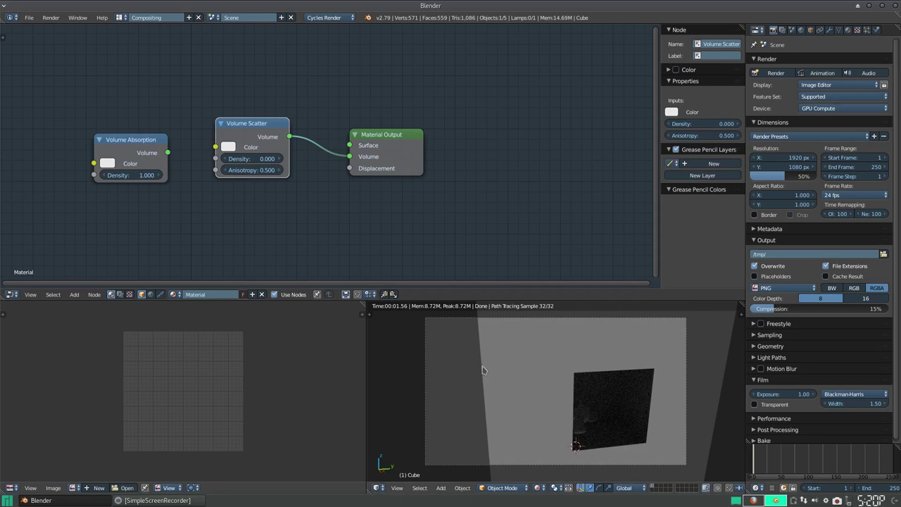
key("shift+z")
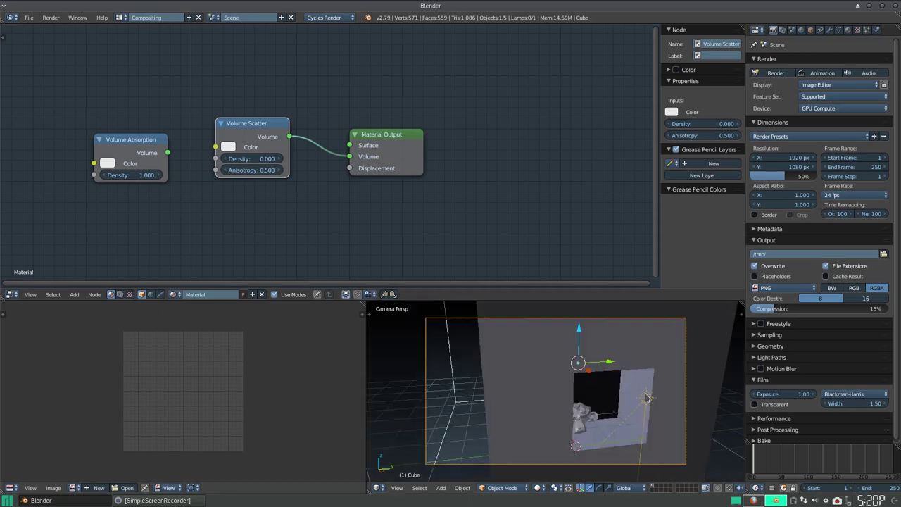
- Move the camera along X and Z so Suzanne and the window wall fill its frame
mouse_move(636, 398)
middle_mouse_down()
mouse_move(541, 384)
mouse_move(561, 382)
middle_mouse_up()
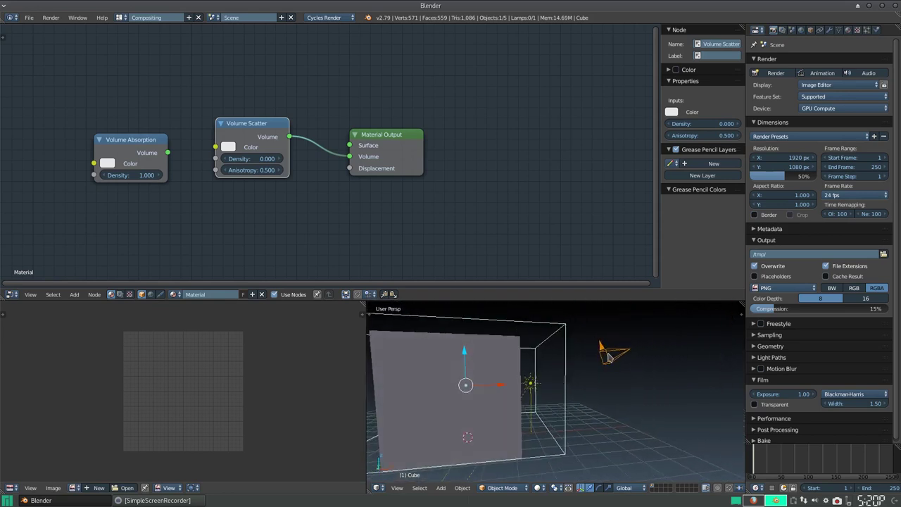
right_click(610, 356)
left_click_drag(657, 350, 503, 366)
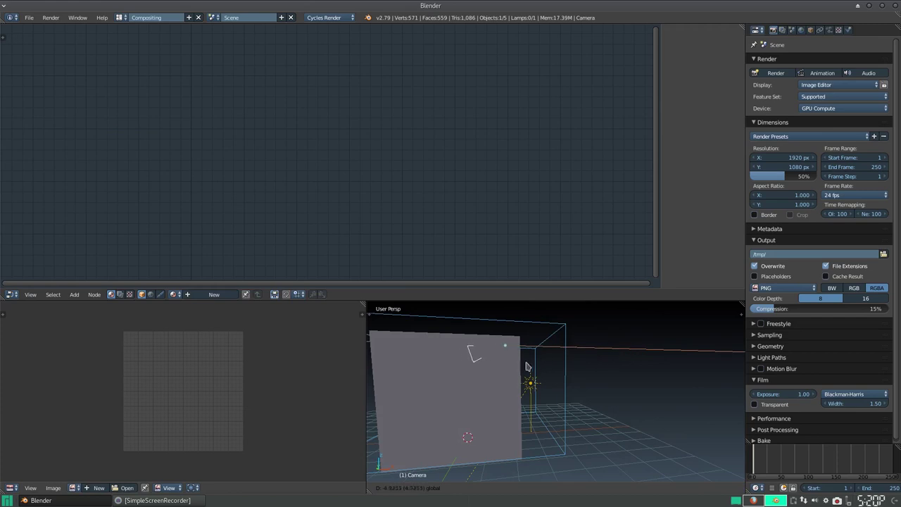
left_click_drag(479, 326, 503, 374)
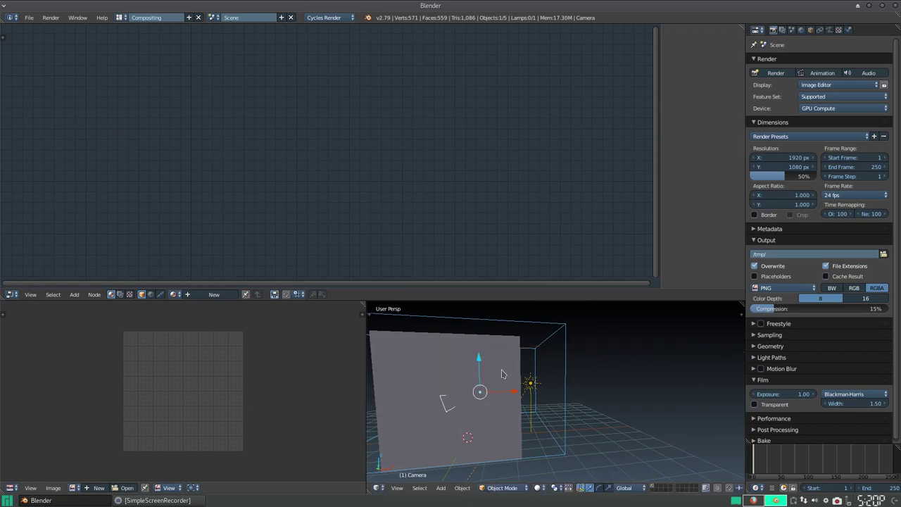
mouse_move(484, 415)
middle_mouse_down()
mouse_move(513, 388)
mouse_move(394, 383)
mouse_move(502, 385)
middle_mouse_up()
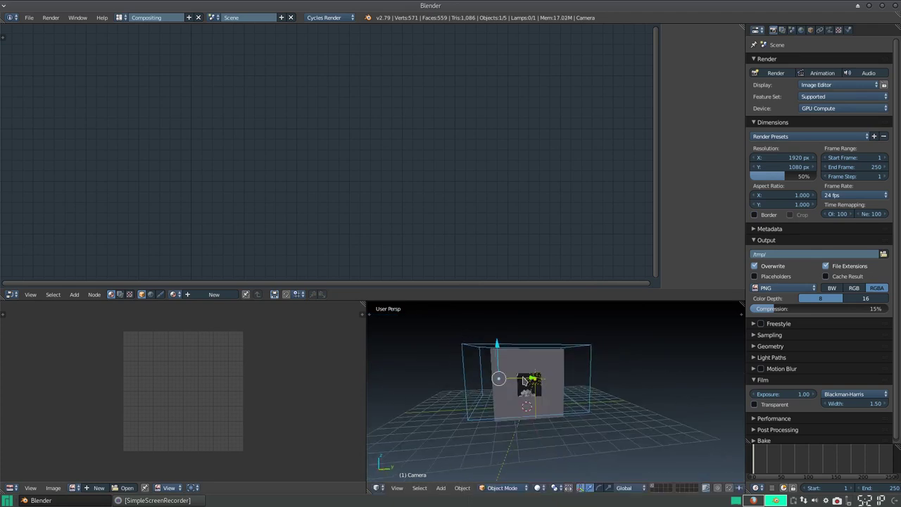
key("KP_0")
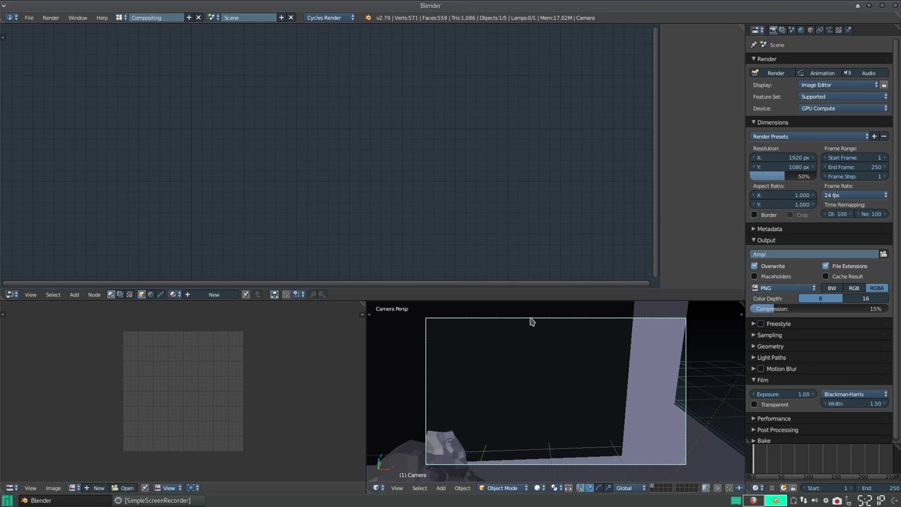
middle_click_drag(528, 326, 504, 353)
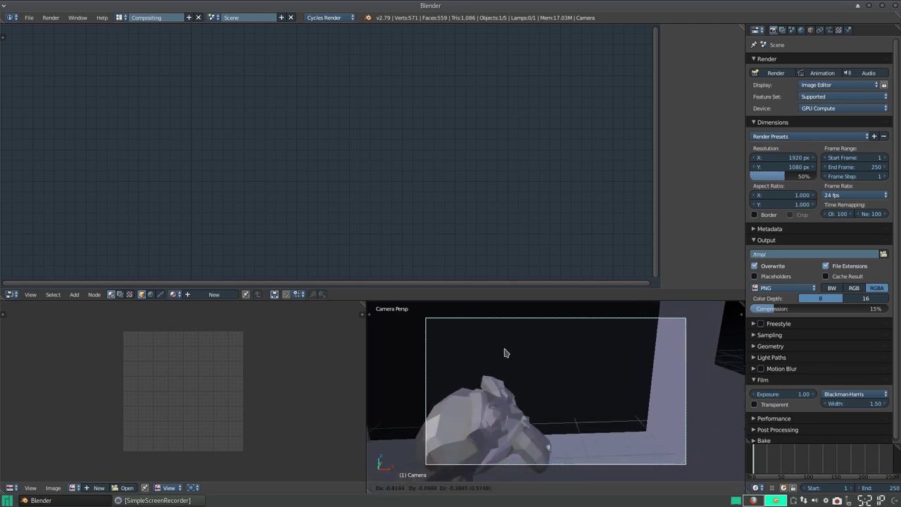
- Reposition Suzanne within the shot and preview the rendered result
right_click(500, 415, "shift")
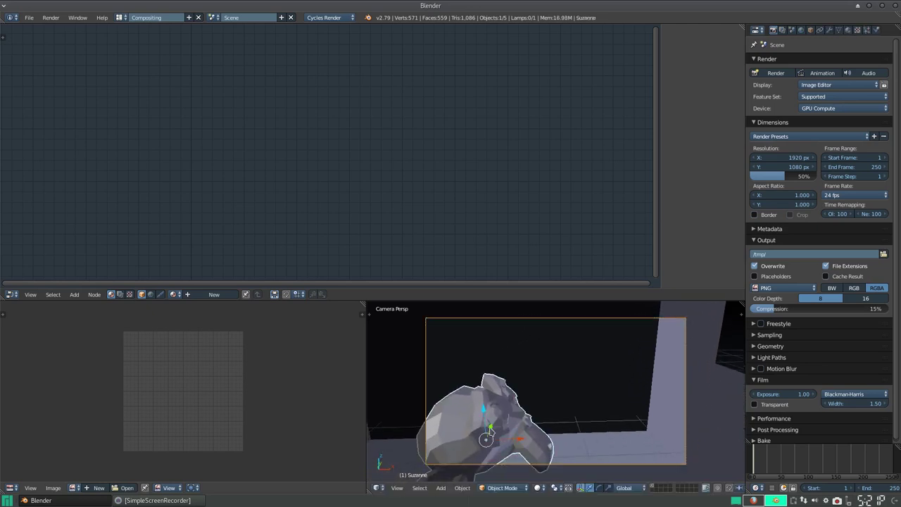
key("g")
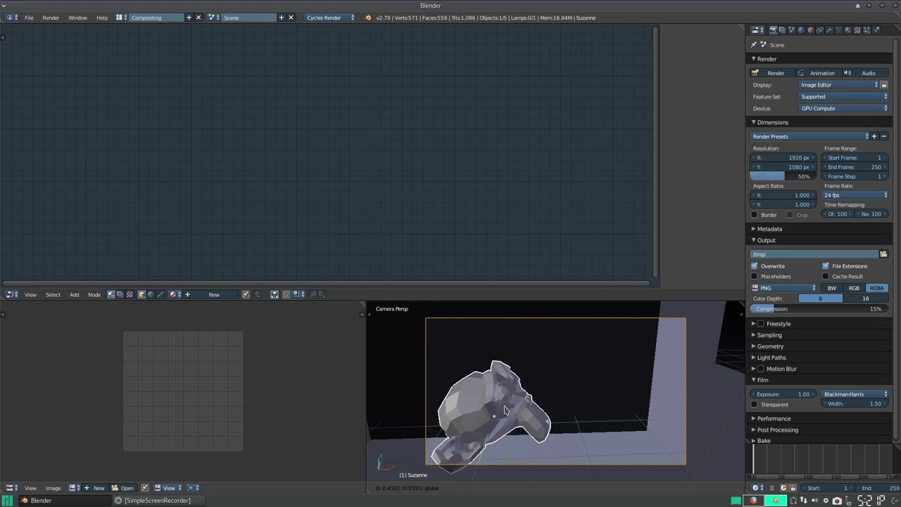
left_click(500, 414)
key("shift+z")
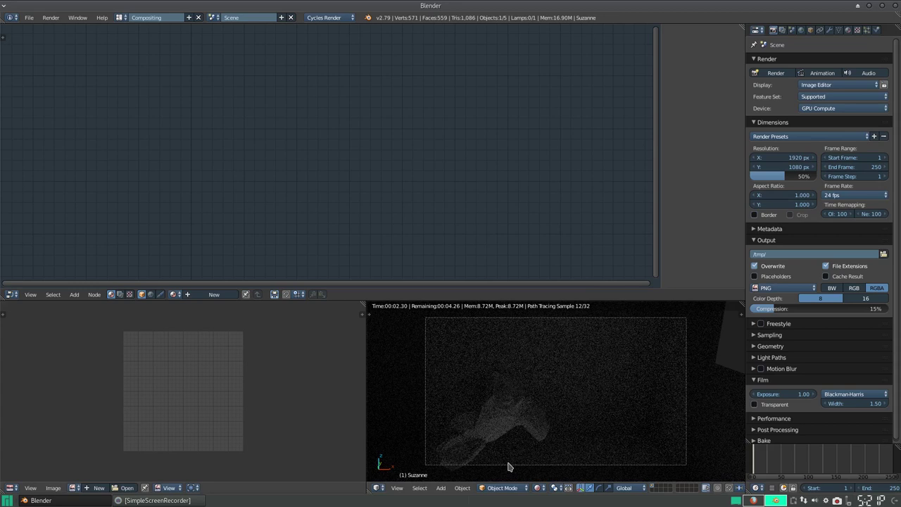
- Return to solid shading and select the lamp to show its Emission nodes
key("shift+z")
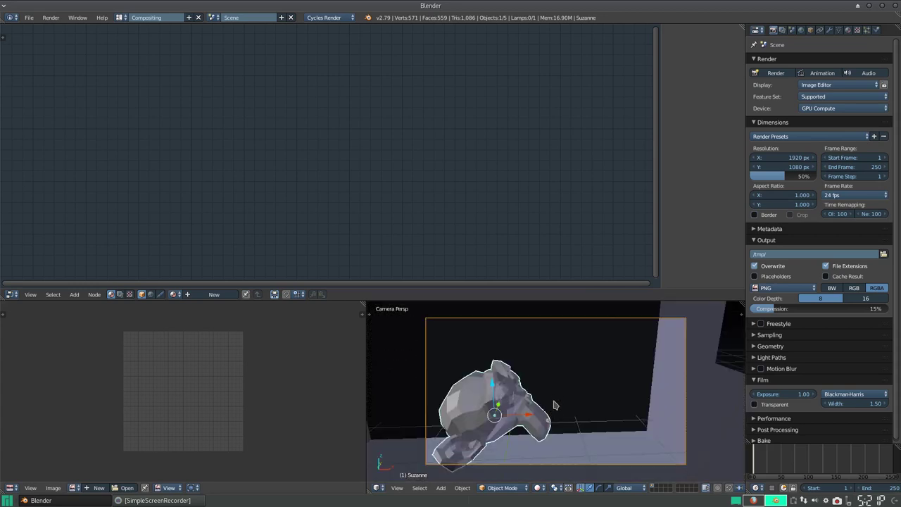
scroll(550, 408, "down", 3)
right_click(641, 345)
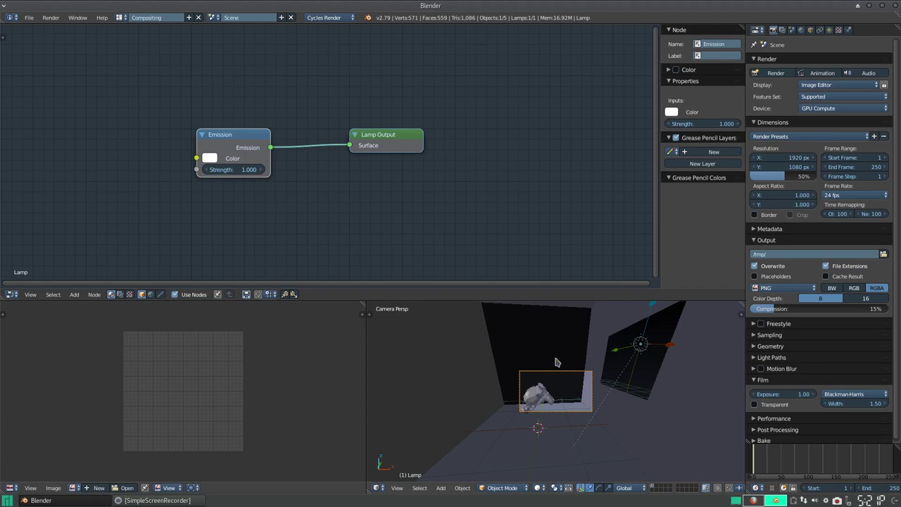
- Preview the lamp's emission strength at 3 and then 10 in rendered view
scroll(556, 362, "up", 3)
scroll(582, 378, "up", 4)
scroll(577, 383, "up", 1)
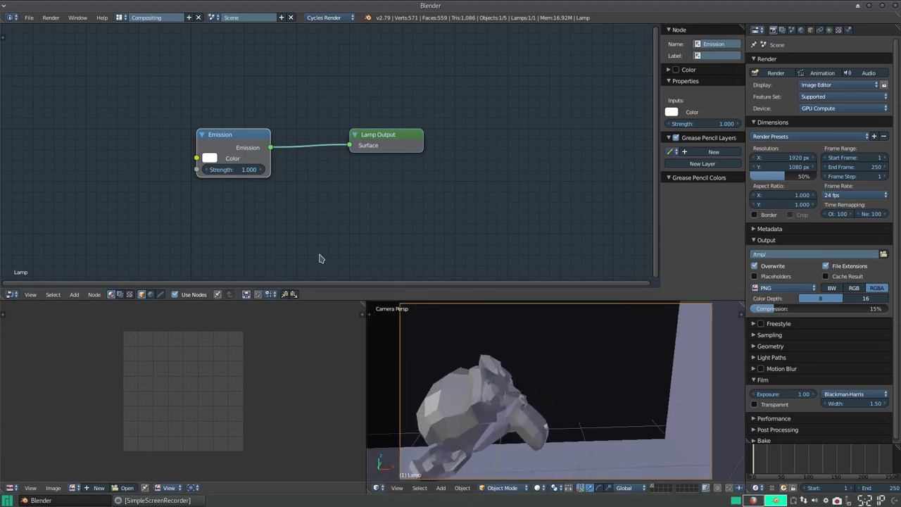
key("shift+z")
left_click(235, 170)
type("3")
key("Return")
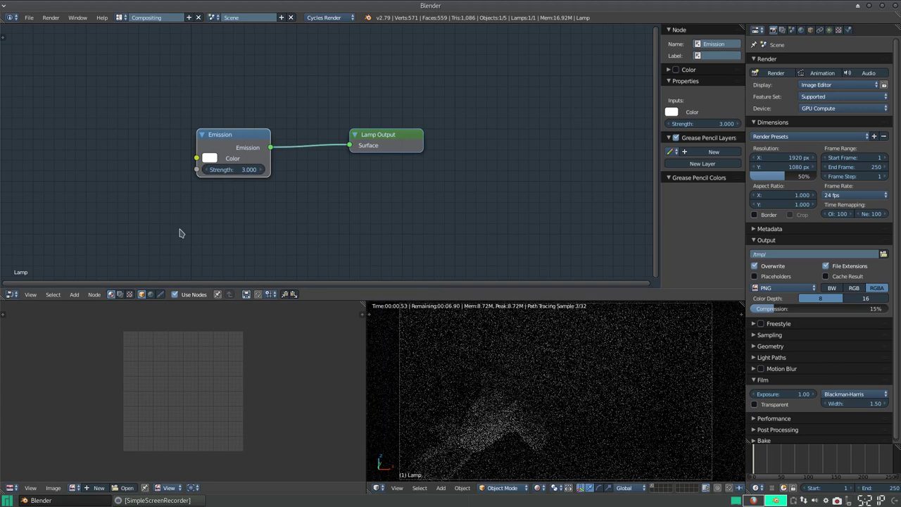
scroll(527, 374, "down", 1)
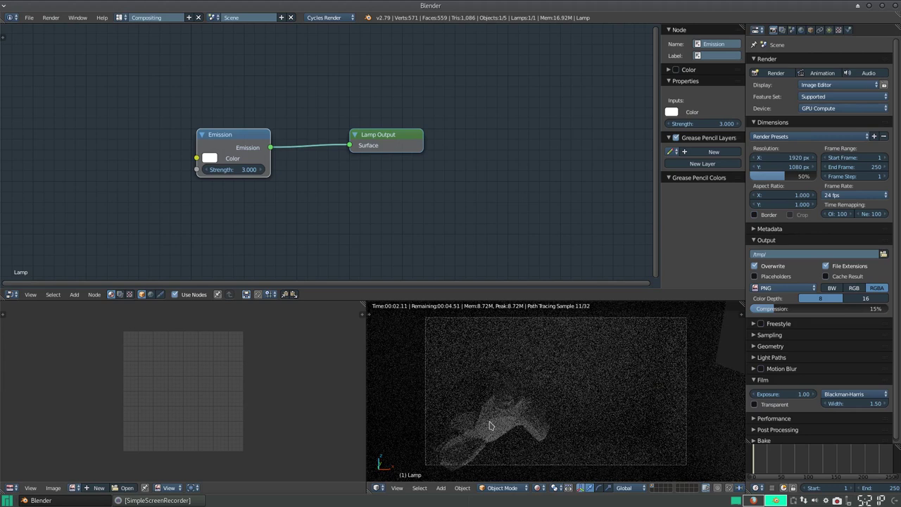
left_click(212, 169)
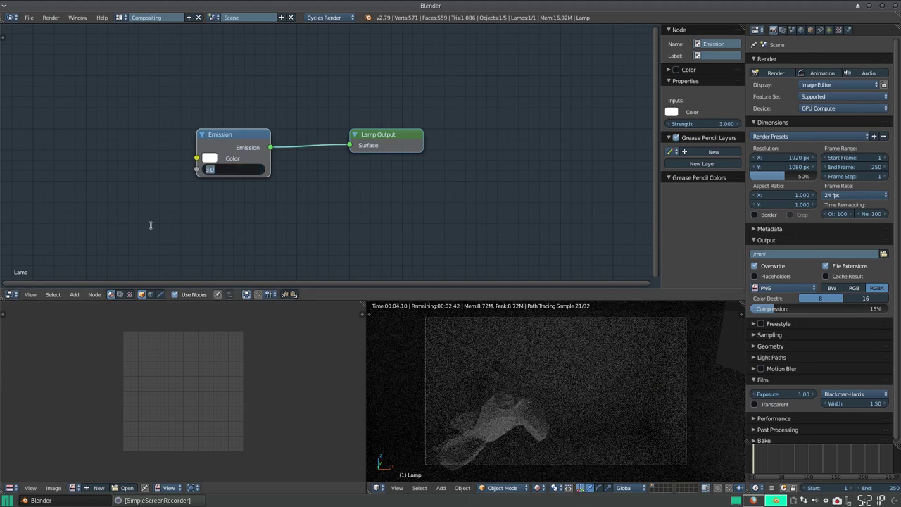
type("10")
key("Return")
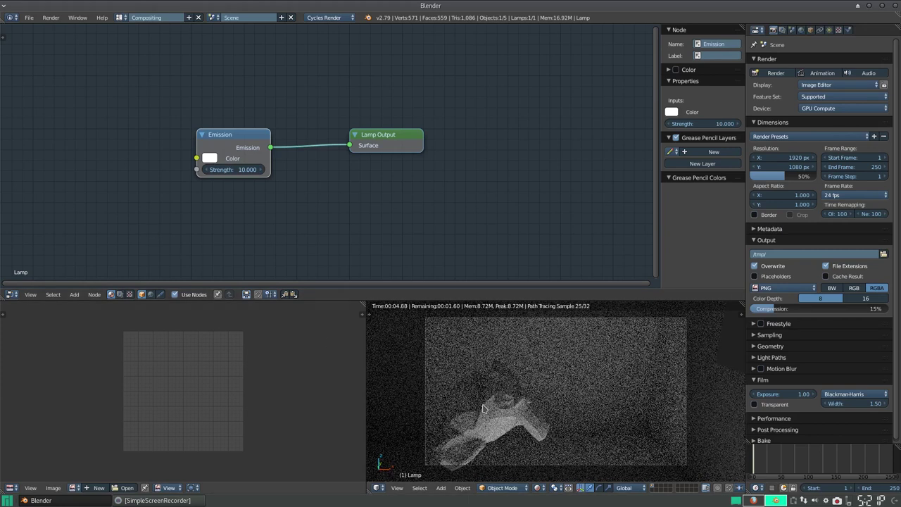
- Set the emission strength to 2, return to solid shading, and place the 3D cursor beside Suzanne
left_click(241, 170)
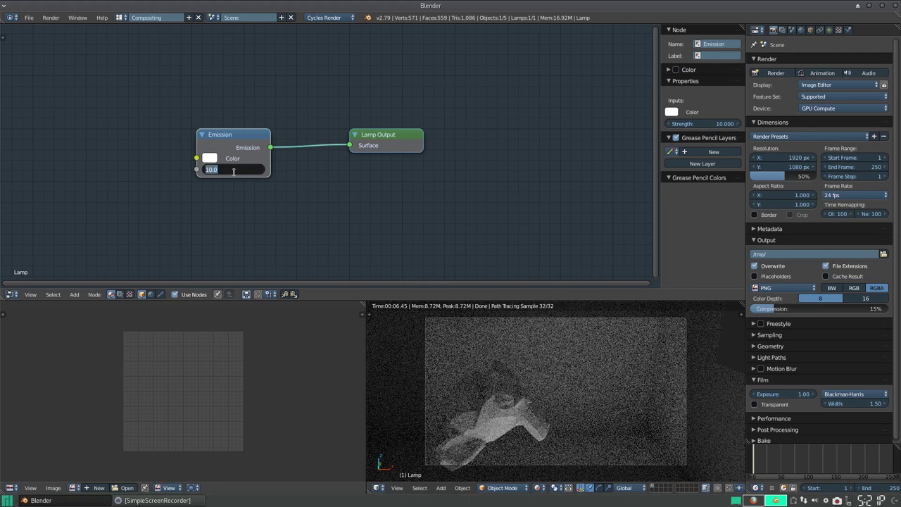
type("2")
key("Return")
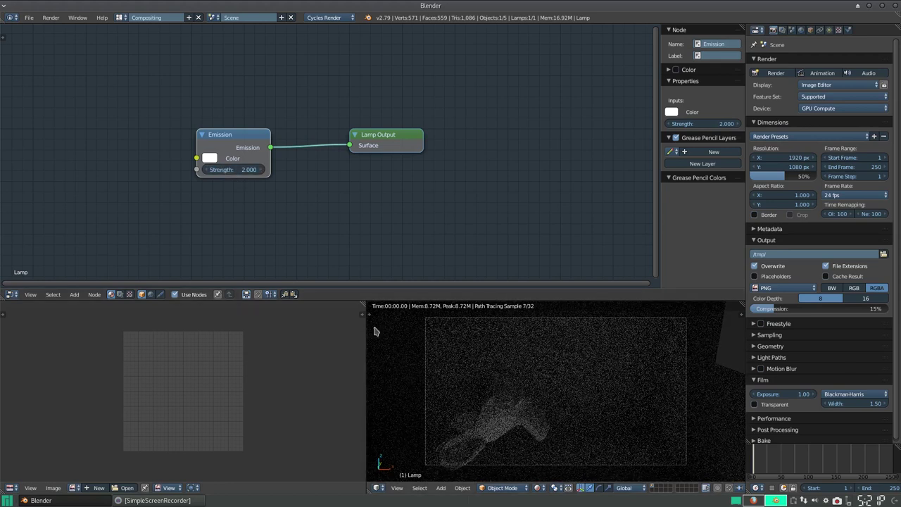
key("shift+z")
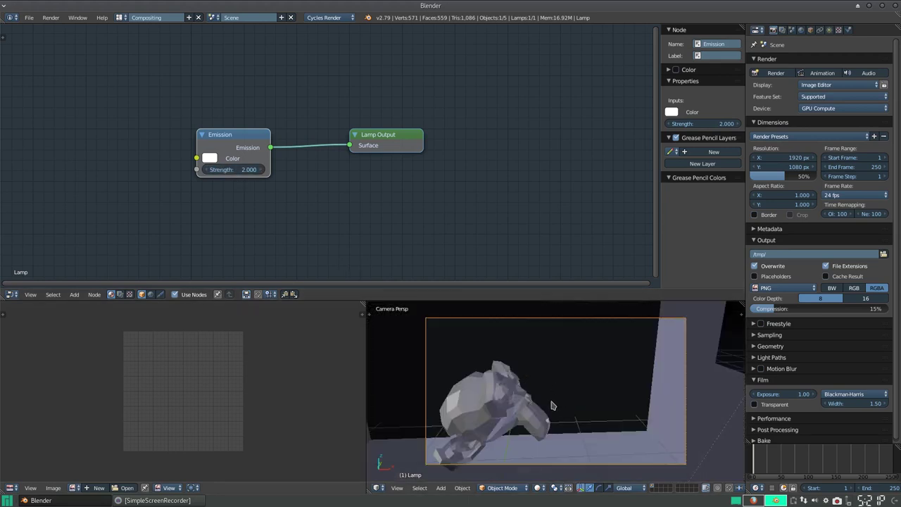
left_click(577, 425)
key("shift+a")
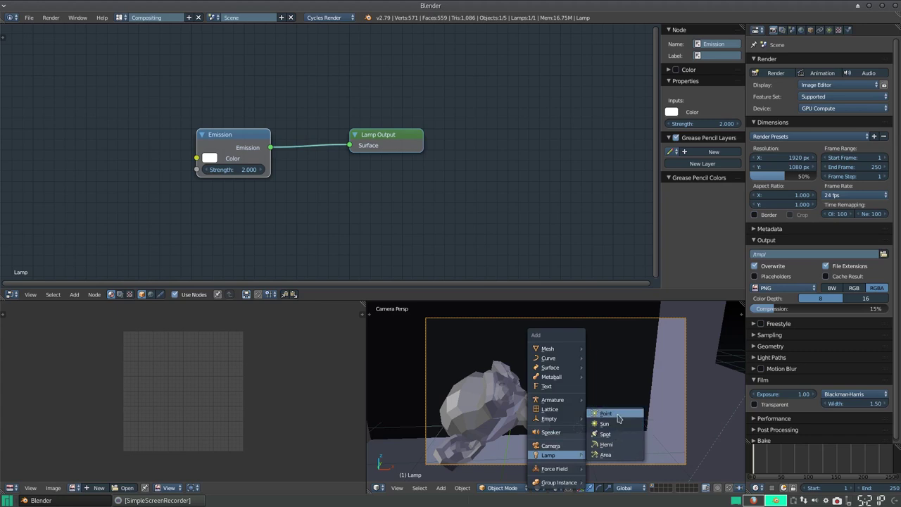
- Add a point lamp at the cursor, raise it above the floor, and preview the render
left_click(619, 415)
left_click_drag(582, 401, 579, 374)
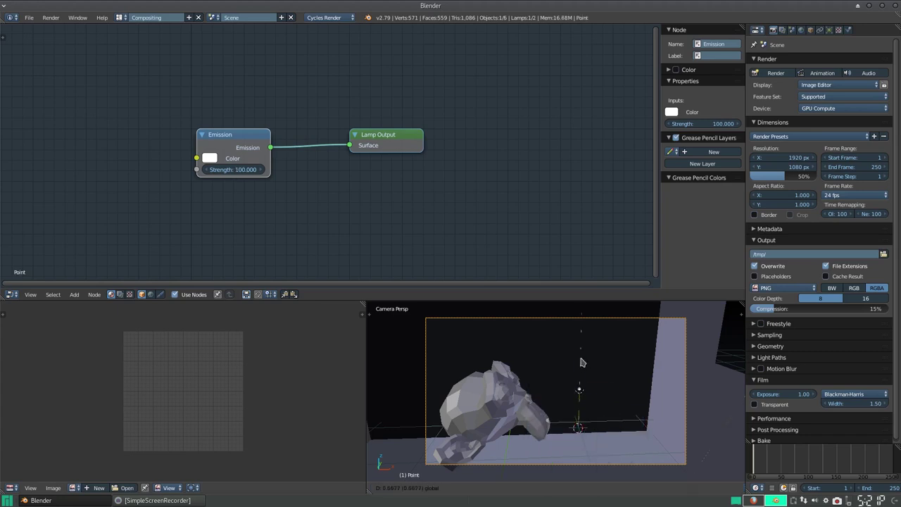
key("g")
left_click(587, 397)
key("shift+z")
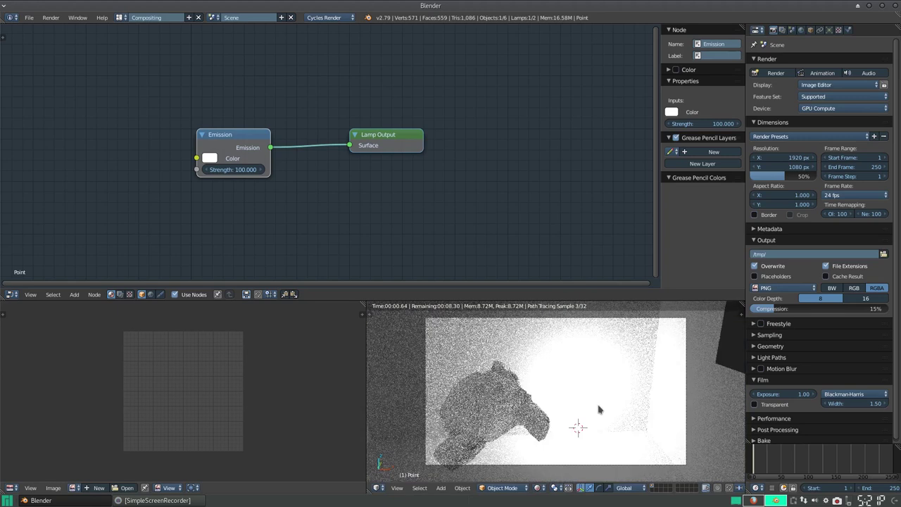
left_click(829, 29)
left_click(845, 190)
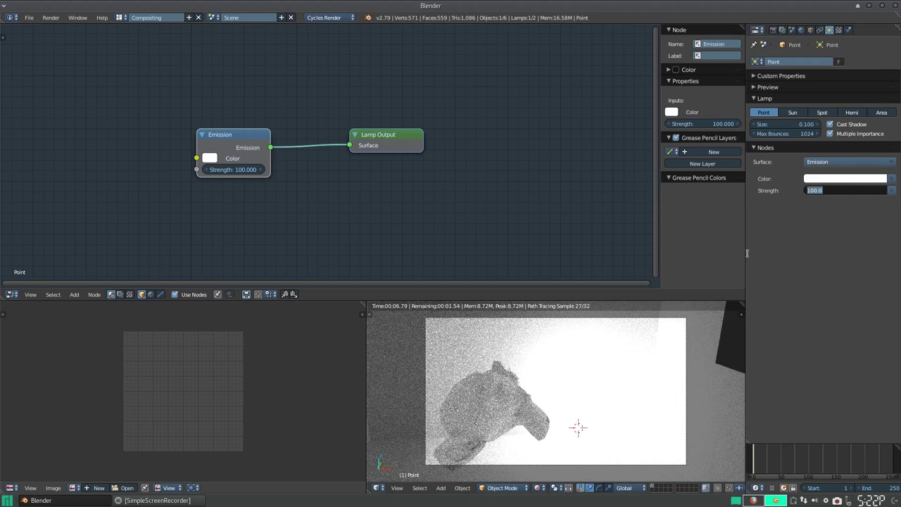
- Set the point lamp's strength to 10, return to solid shading, and leave camera view
type("10")
key("Return")
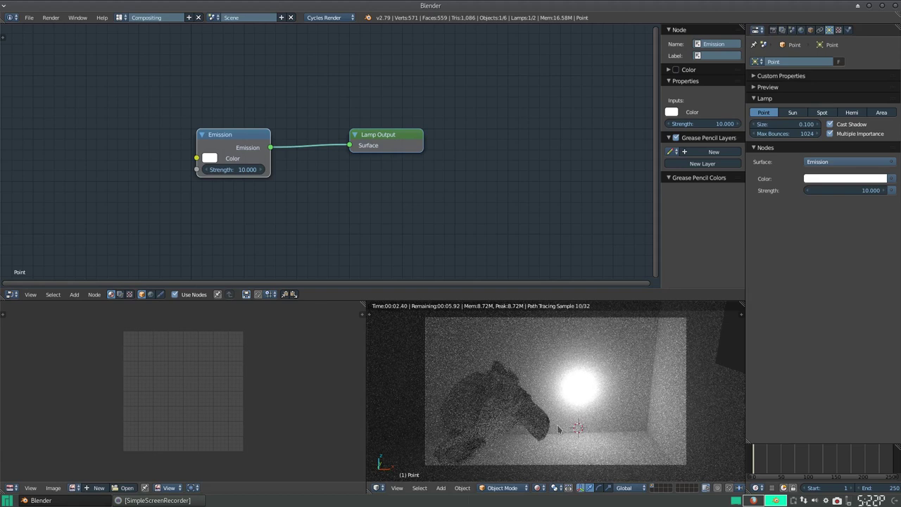
scroll(572, 397, "down", 1)
scroll(571, 390, "down", 1)
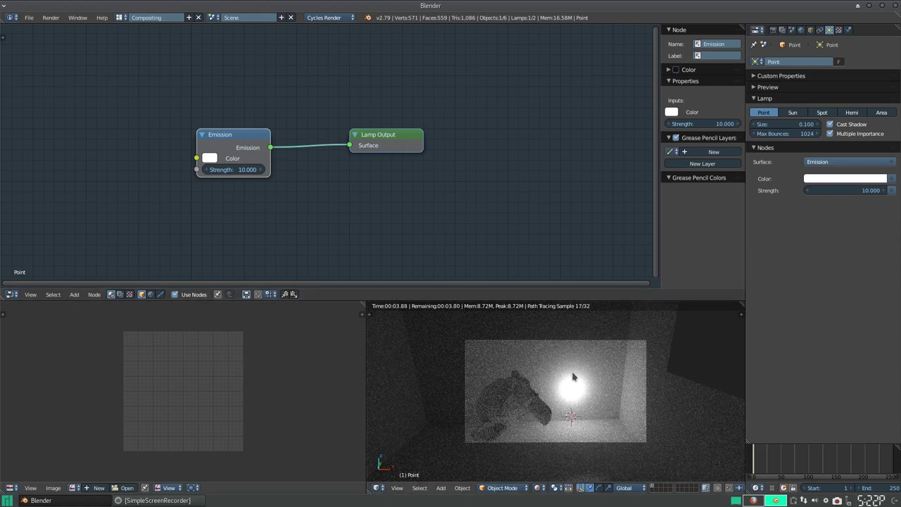
key("shift+z")
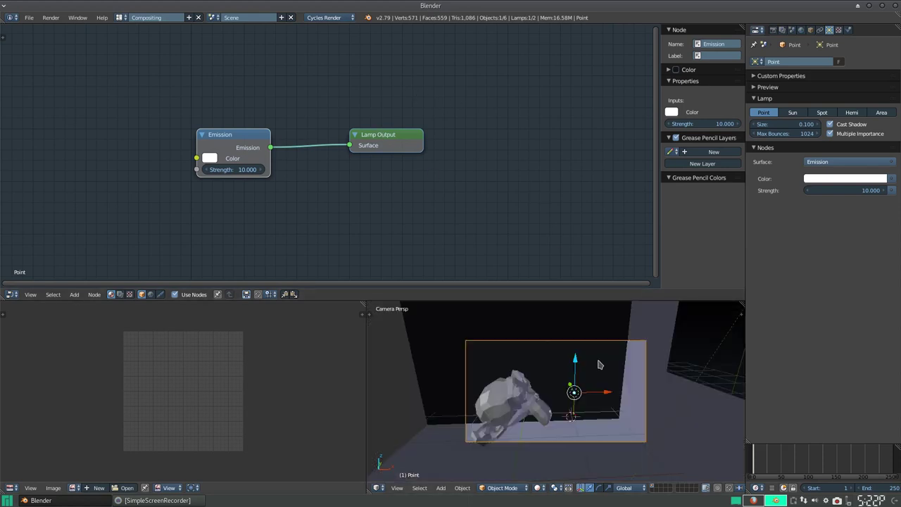
scroll(655, 364, "down", 5)
key("KP_0")
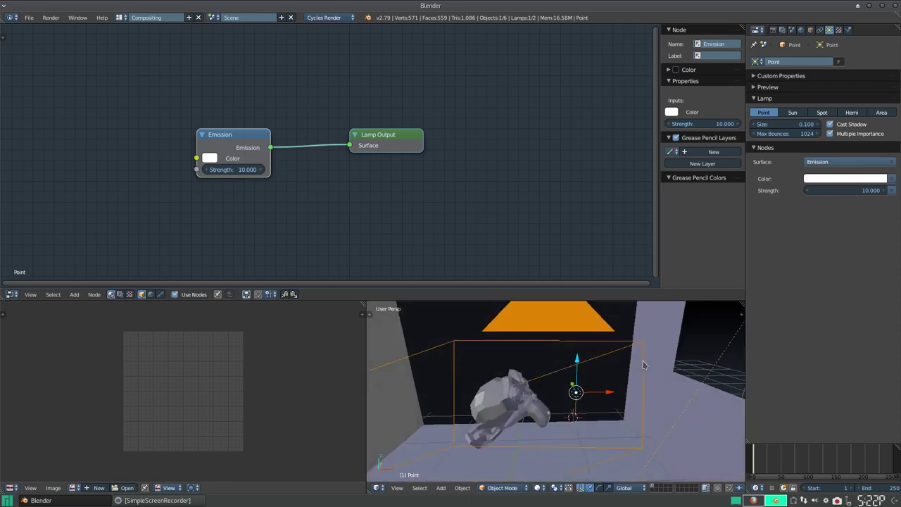
- Show the cube's material, placing Volume Absorption below Volume Scatter and Material Output further right
right_click(596, 368)
key("KP_0")
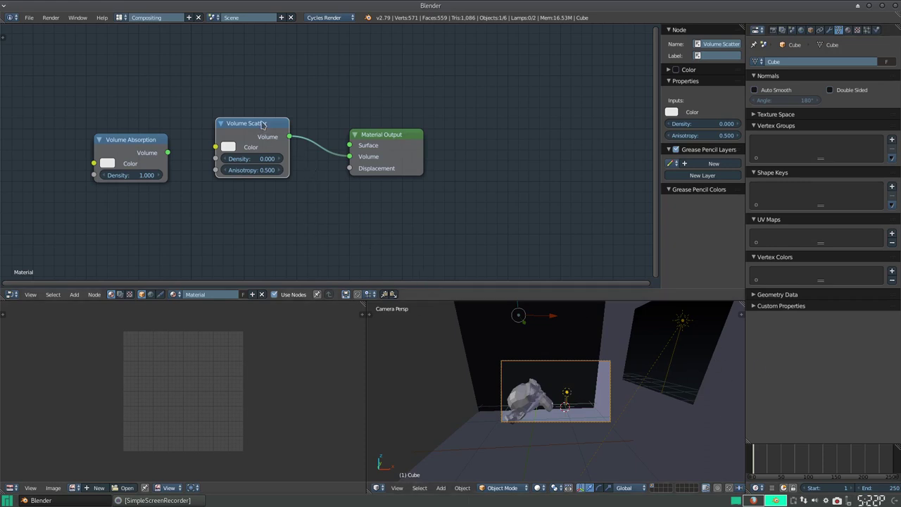
left_click_drag(141, 143, 264, 210)
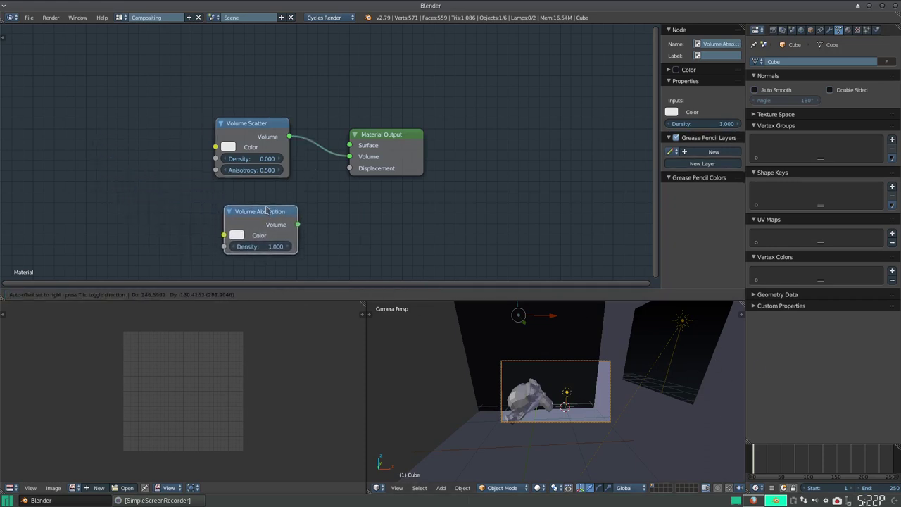
left_click_drag(380, 137, 471, 133)
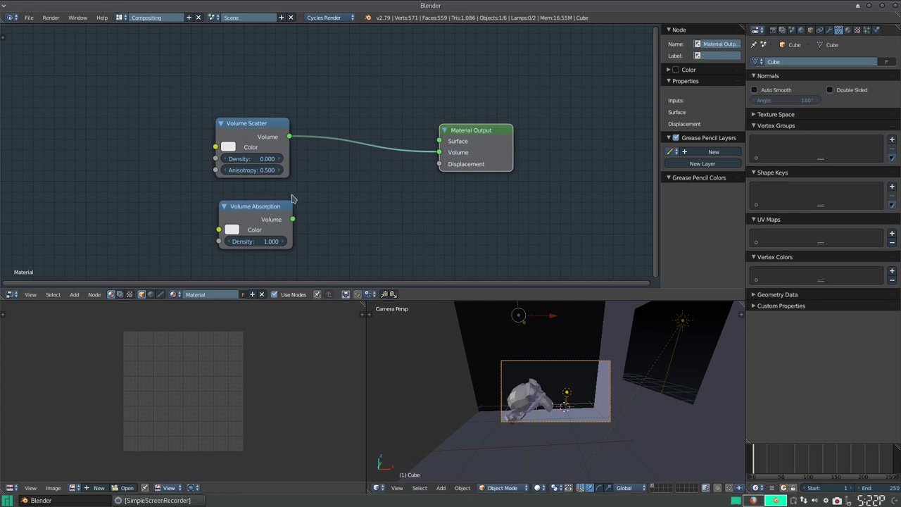
scroll(570, 385, "up", 3)
scroll(571, 386, "up", 2)
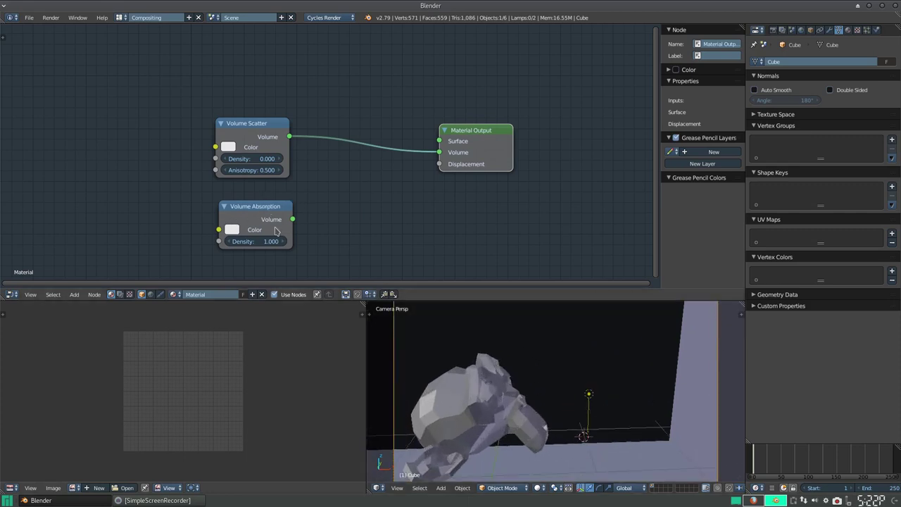
- Insert a Mix Shader into the volume link, wire in Volume Absorption, and preview it rendered
key("shift+a")
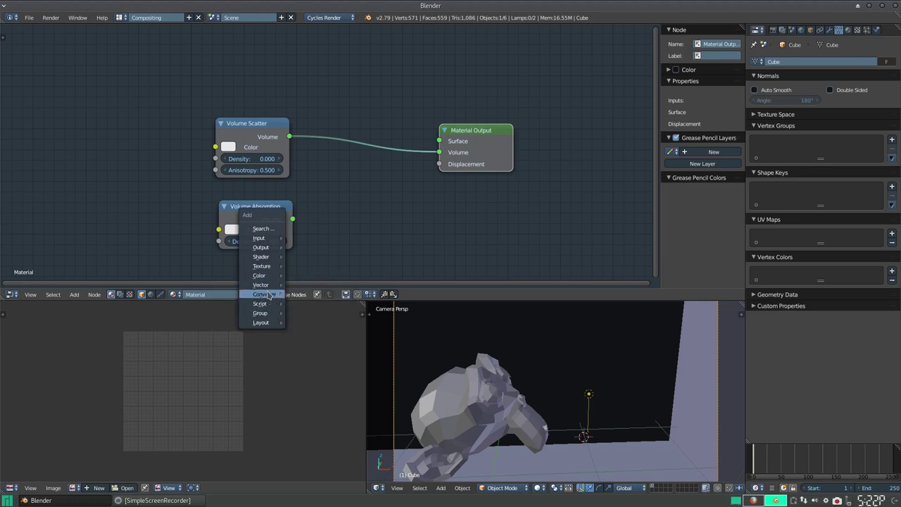
mouse_move(262, 257)
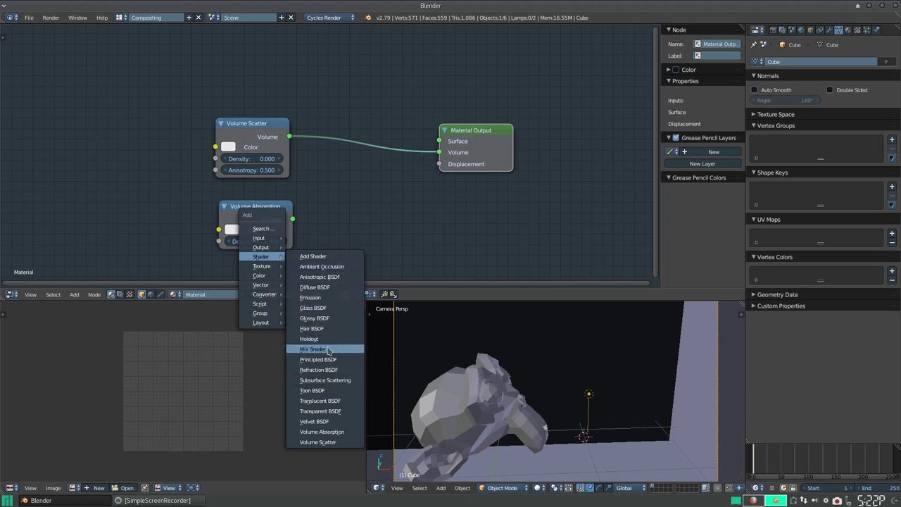
left_click(313, 349)
left_click(331, 126)
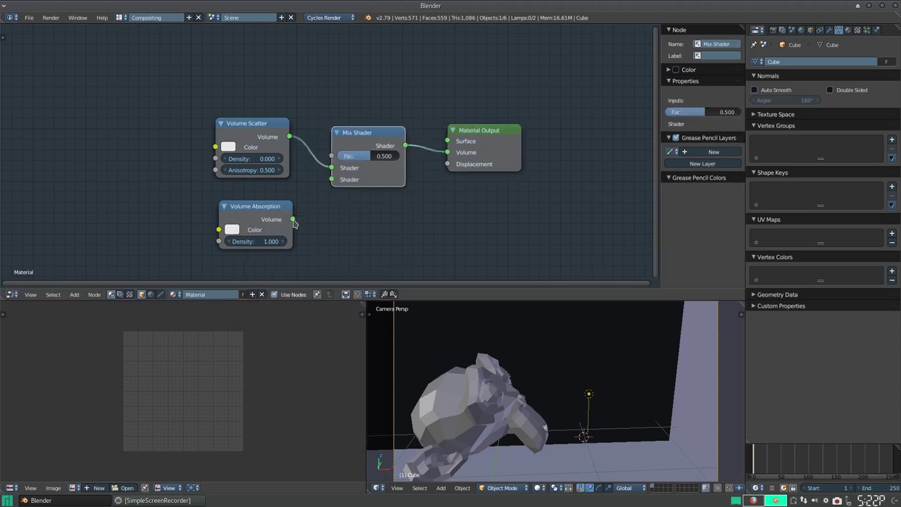
left_click_drag(295, 223, 326, 183)
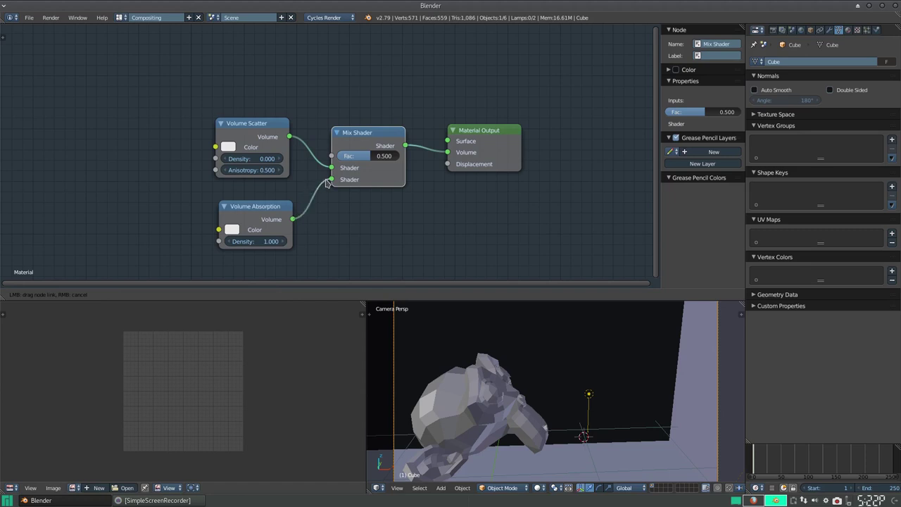
key("shift+a")
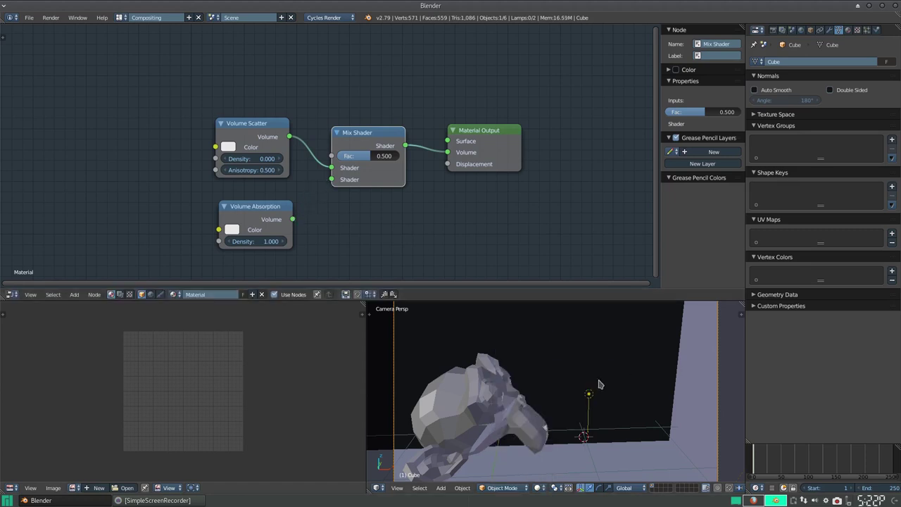
key("shift+z")
left_click_drag(293, 219, 334, 180)
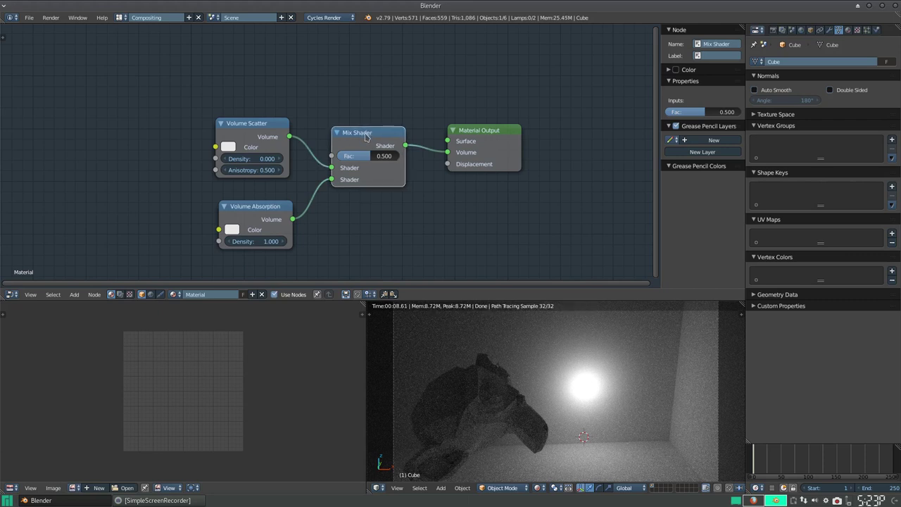
- Replace the Mix Shader with an Add Shader combining Volume Scatter and Volume Absorption into the Volume input
key("x")
key("shift+a")
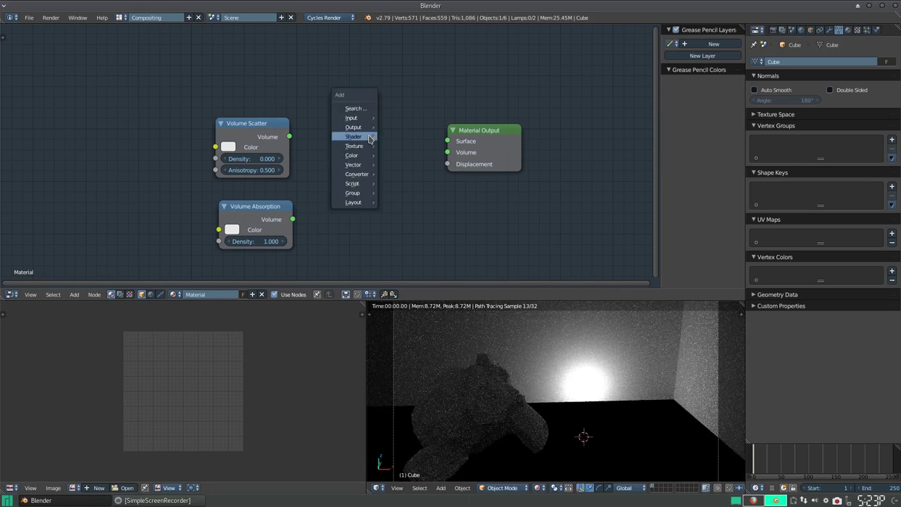
left_click(405, 136)
left_click(373, 148)
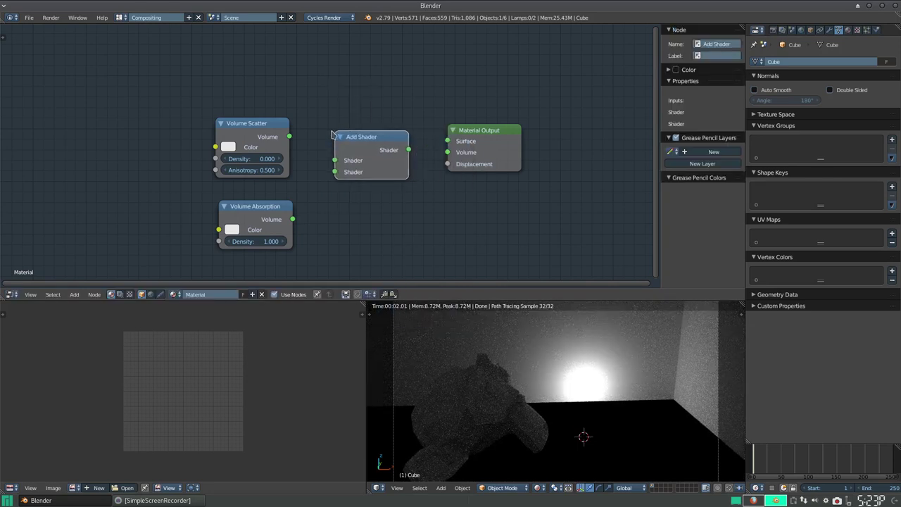
left_click_drag(289, 136, 336, 162)
left_click_drag(293, 219, 335, 172)
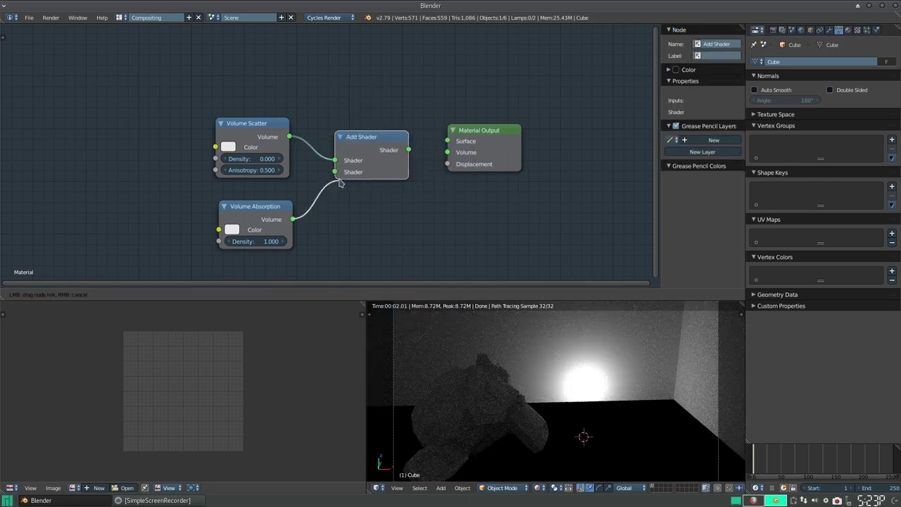
left_click_drag(408, 150, 448, 152)
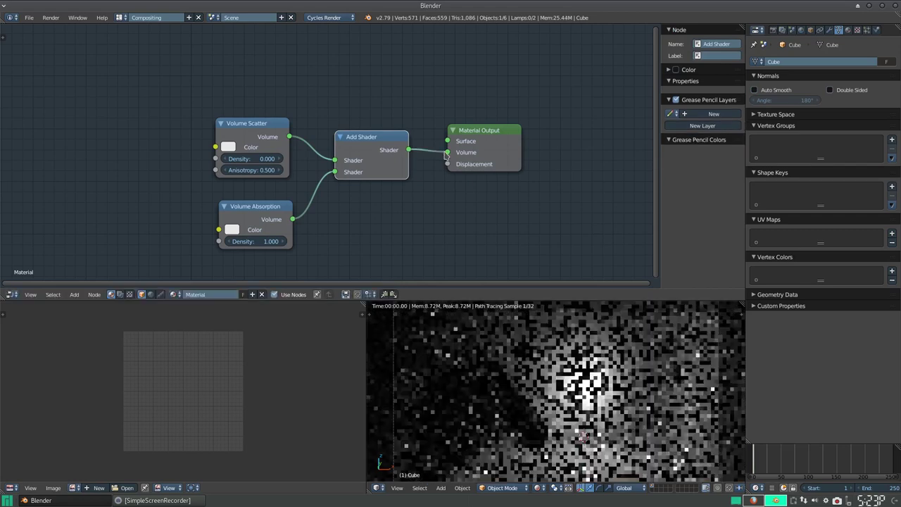
- Step the Volume Absorption density down to 0.400, then return to solid shading
left_click(229, 242)
left_click(229, 241)
left_click(229, 242)
left_click(229, 241)
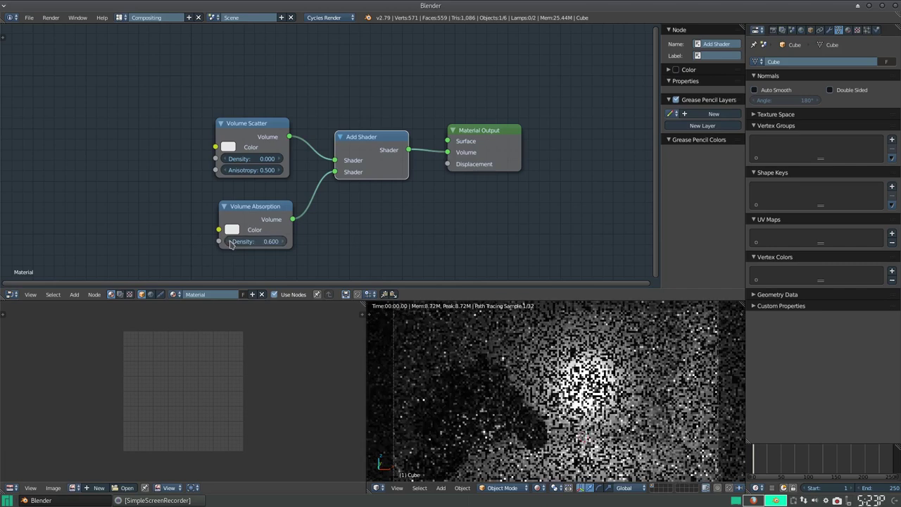
left_click(230, 242)
left_click(230, 242)
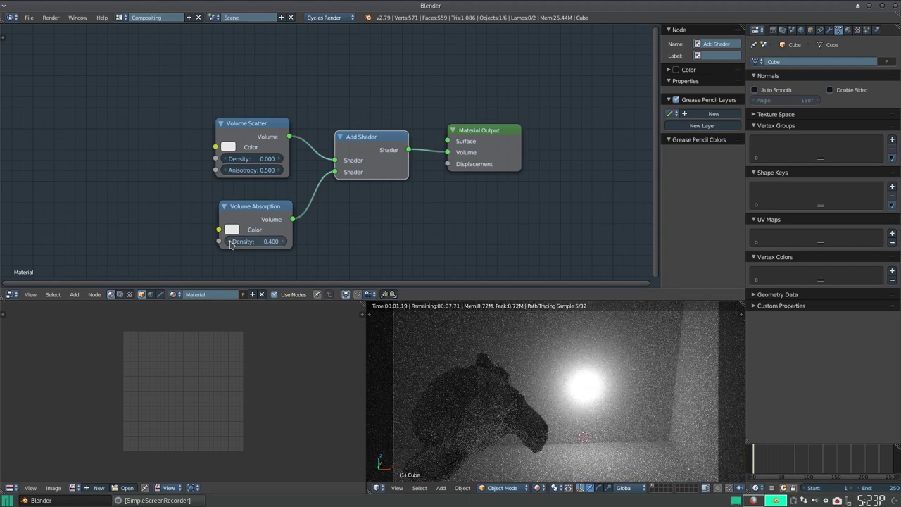
scroll(421, 416, "down", 1)
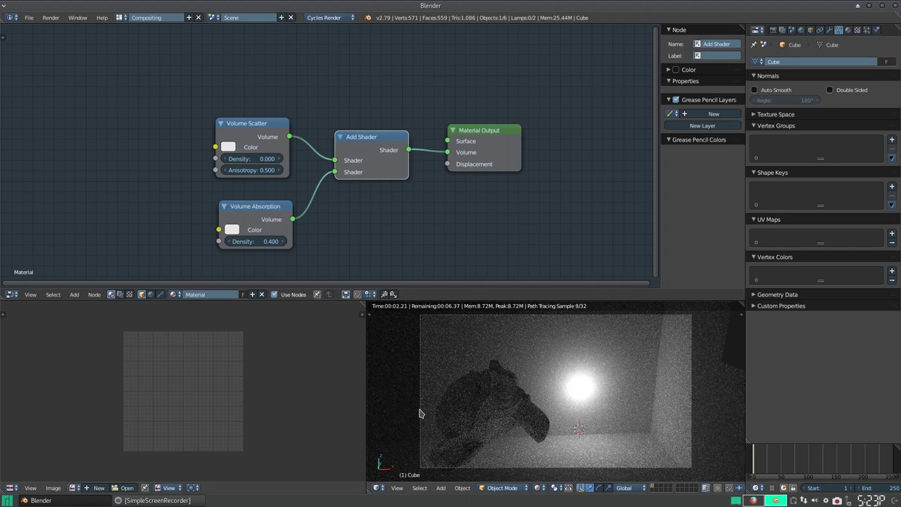
key("shift+z")
scroll(527, 394, "down", 2)
mouse_move(527, 395)
middle_mouse_down()
mouse_move(519, 390)
mouse_move(536, 380)
middle_mouse_up()
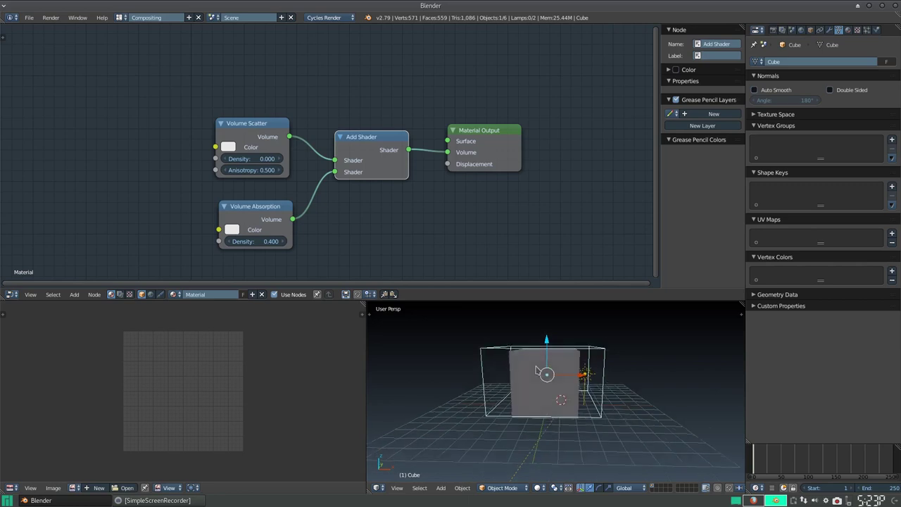
key("KP_0")
key("shift+z")
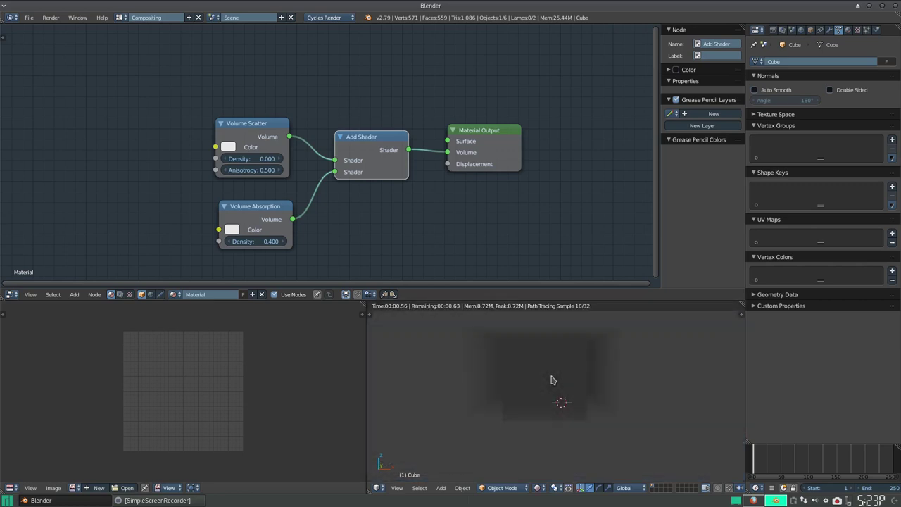
scroll(553, 380, "down", 2)
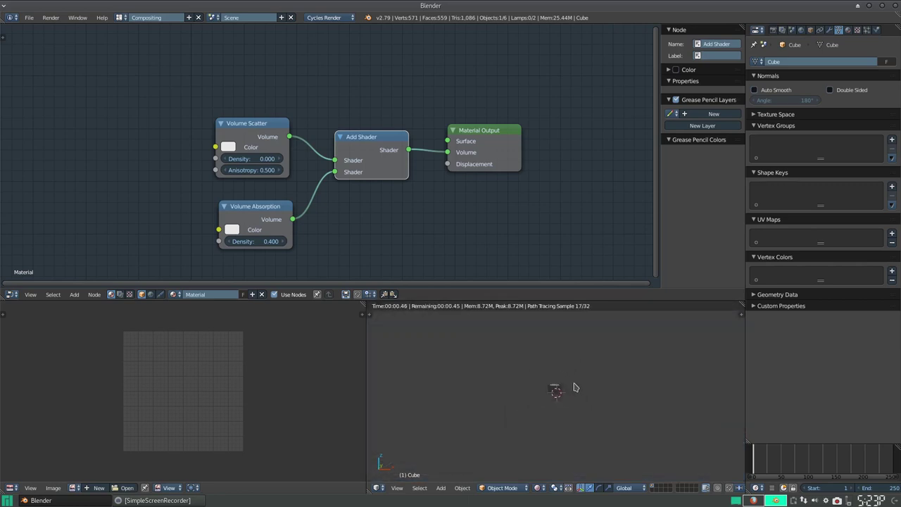
scroll(575, 388, "up", 3)
scroll(573, 386, "up", 3)
scroll(577, 386, "up", 3)
mouse_move(588, 382)
middle_mouse_down()
mouse_move(564, 379)
mouse_move(569, 362)
mouse_move(559, 357)
middle_mouse_up()
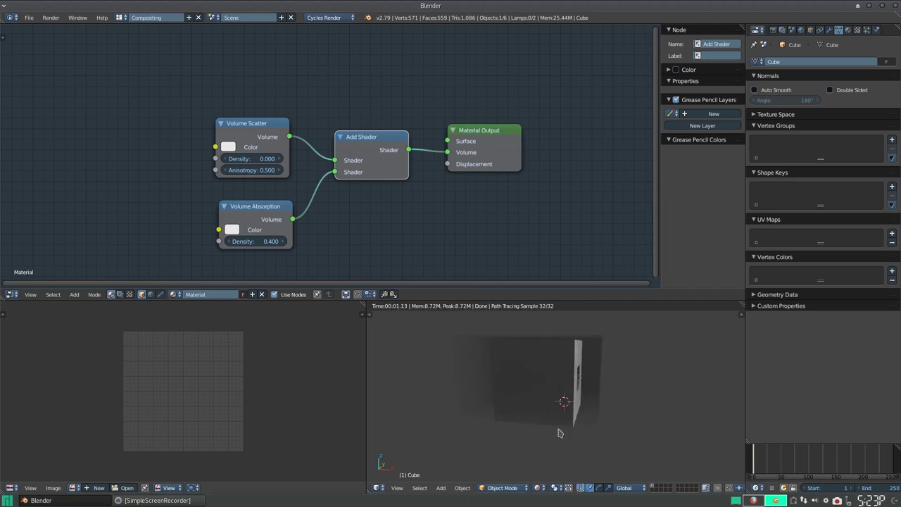
mouse_move(632, 363)
middle_mouse_down()
mouse_move(577, 369)
mouse_move(630, 380)
mouse_move(634, 368)
middle_mouse_up()
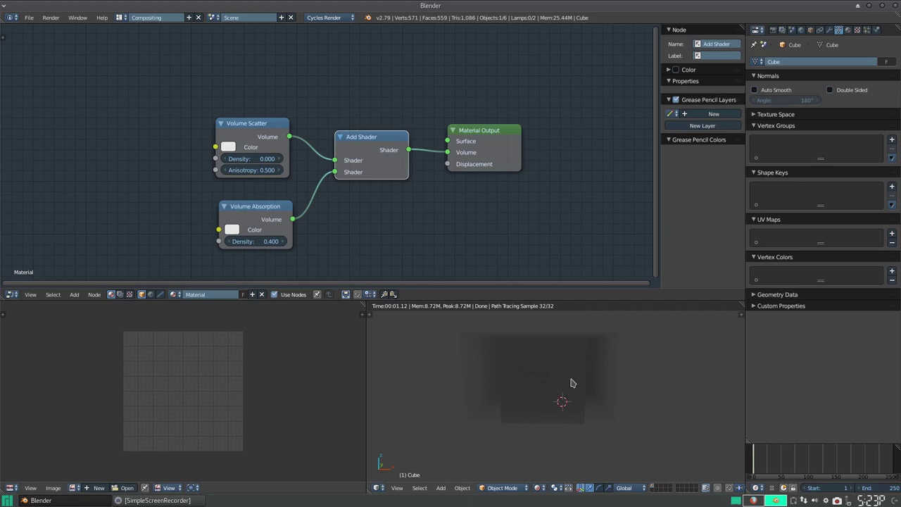
middle_click_drag(572, 383, 579, 407)
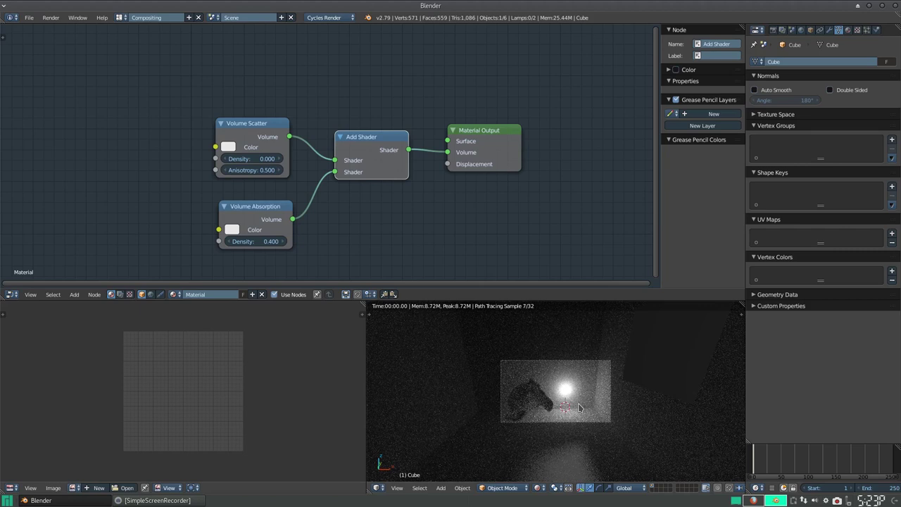
scroll(588, 399, "up", 2)
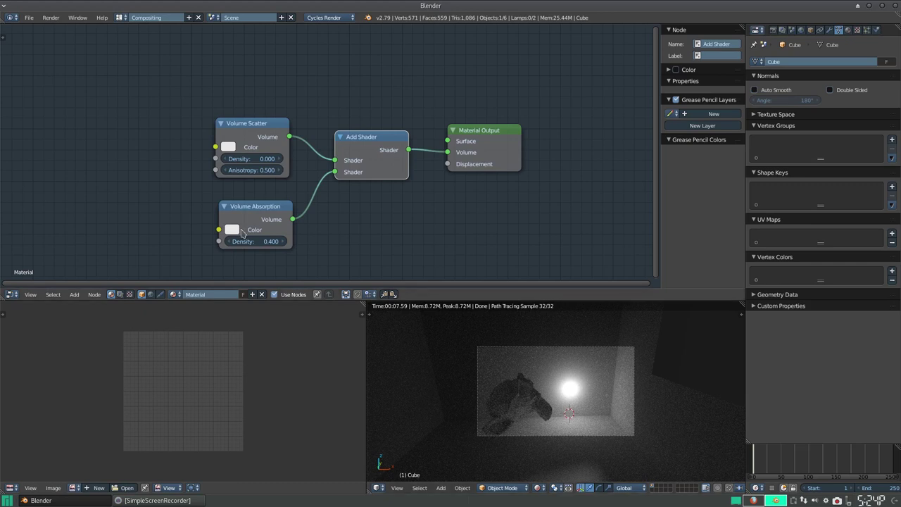
- Nudge the Volume Absorption node and recheck the rendered preview
left_click_drag(258, 205, 249, 208)
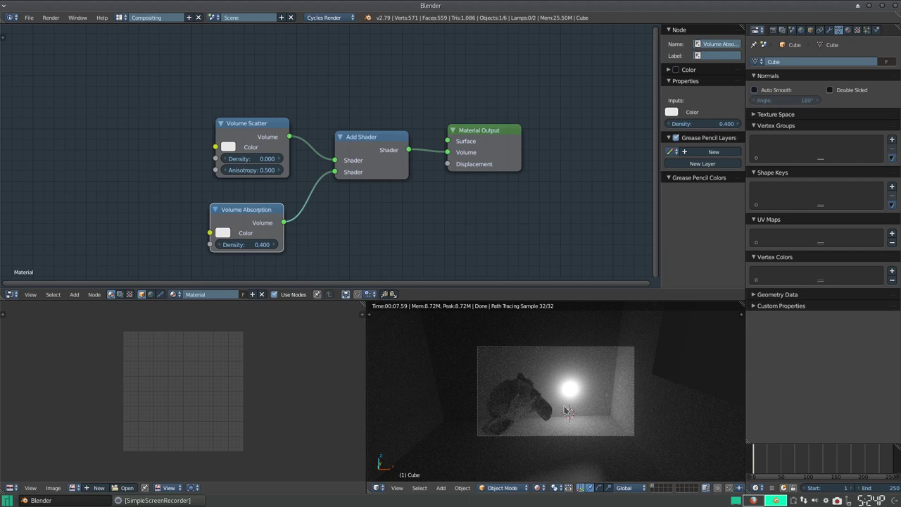
key("shift+z")
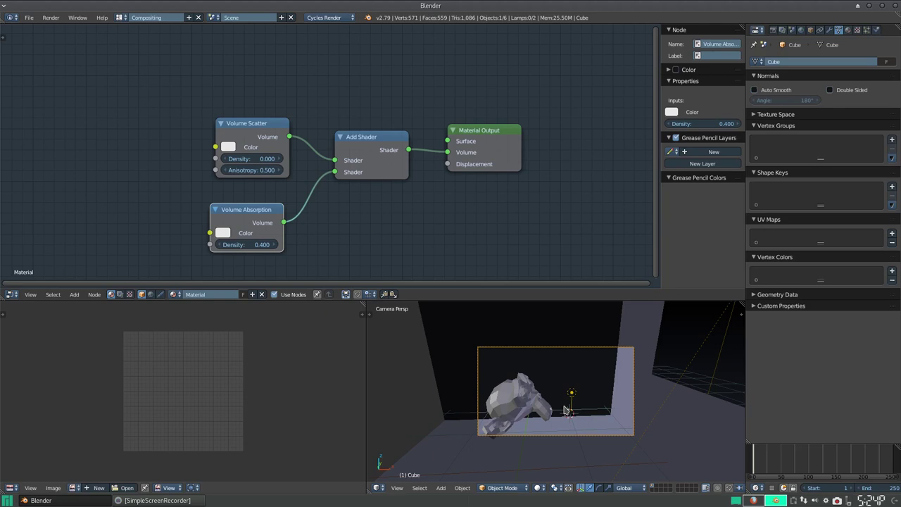
key("shift+z")
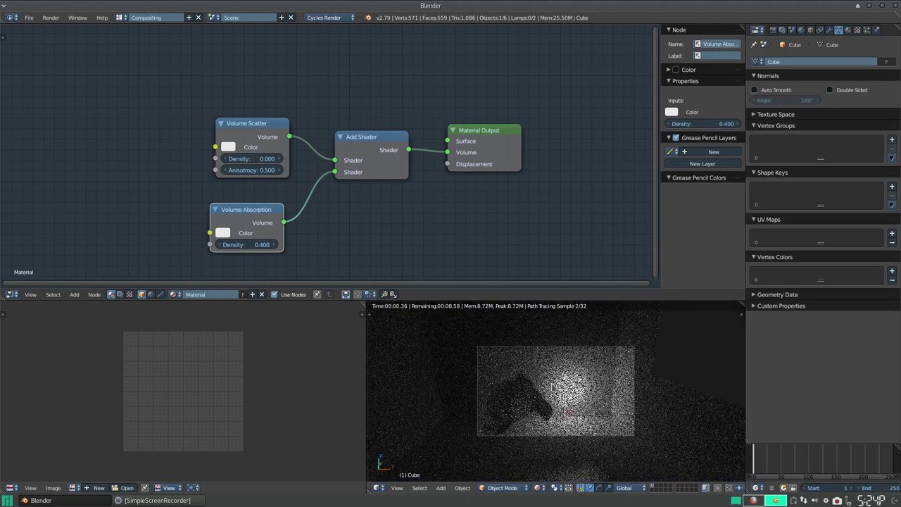
scroll(596, 385, "up", 2)
scroll(595, 384, "up", 1)
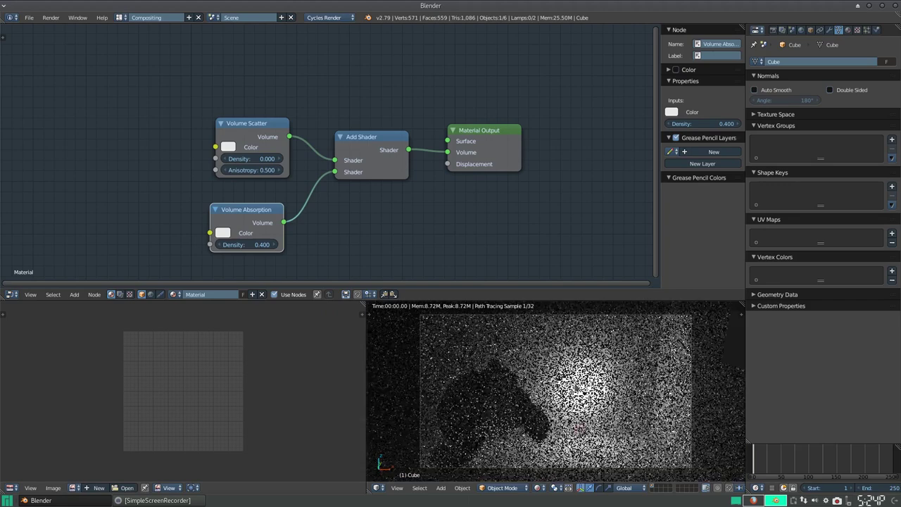
- Switch to the Default screen layout with rendered shading on
key("ctrl+Right")
key("shift+a")
key("shift+z")
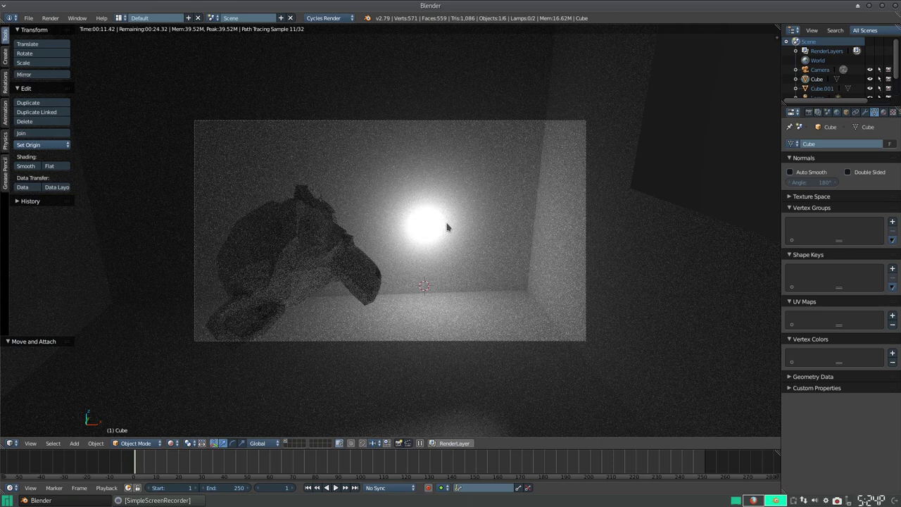
- Delete the point lamp in solid shading
key("shift+z")
right_click(435, 234)
key("x")
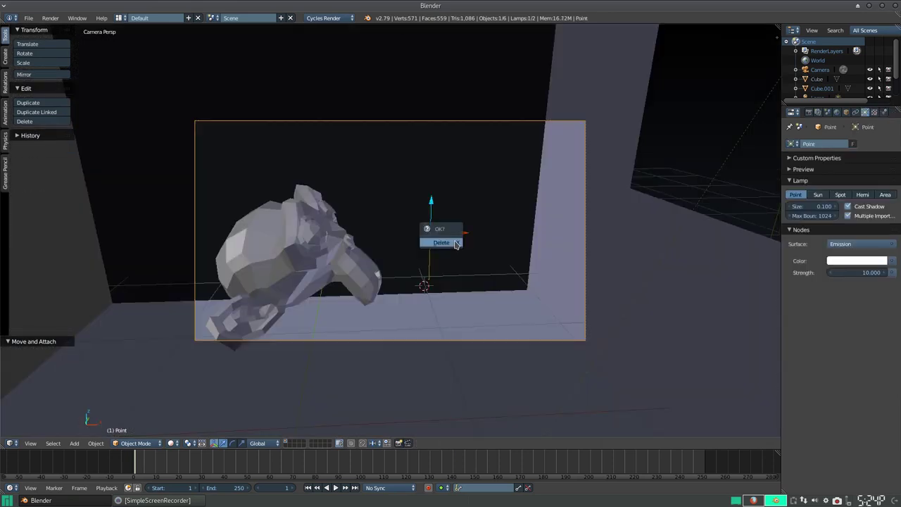
left_click(455, 243)
- Select the sun lamp and set its Strength to 10
right_click(721, 177)
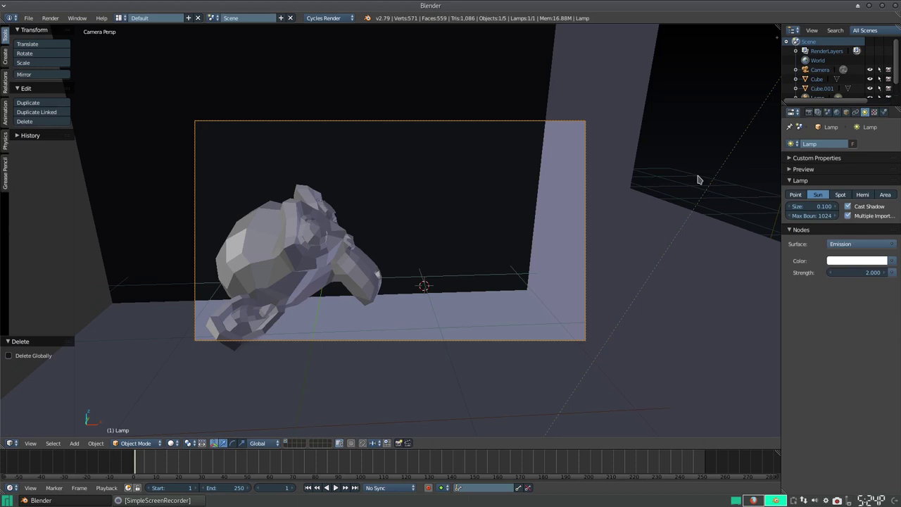
key("KP_0")
key("KP_0")
key("shift+a")
key("Escape")
key("shift+z")
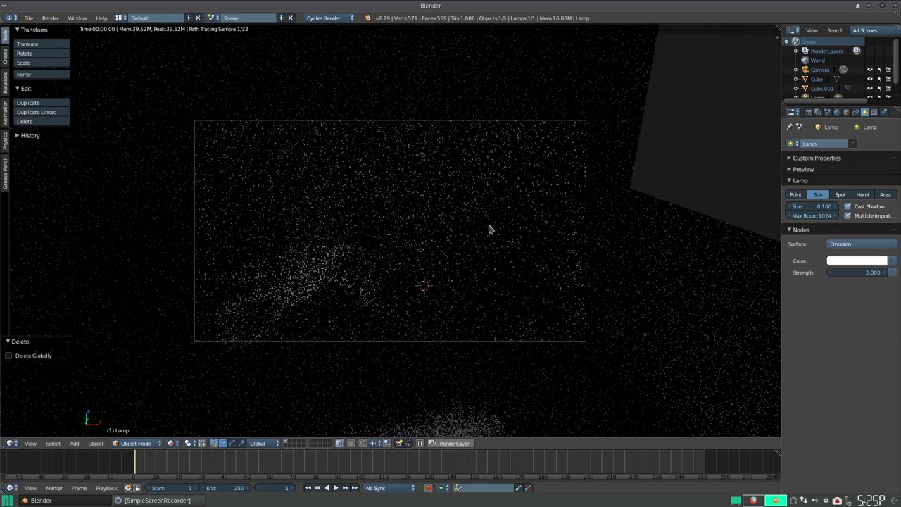
double_click(834, 272)
type("10")
key("Return")
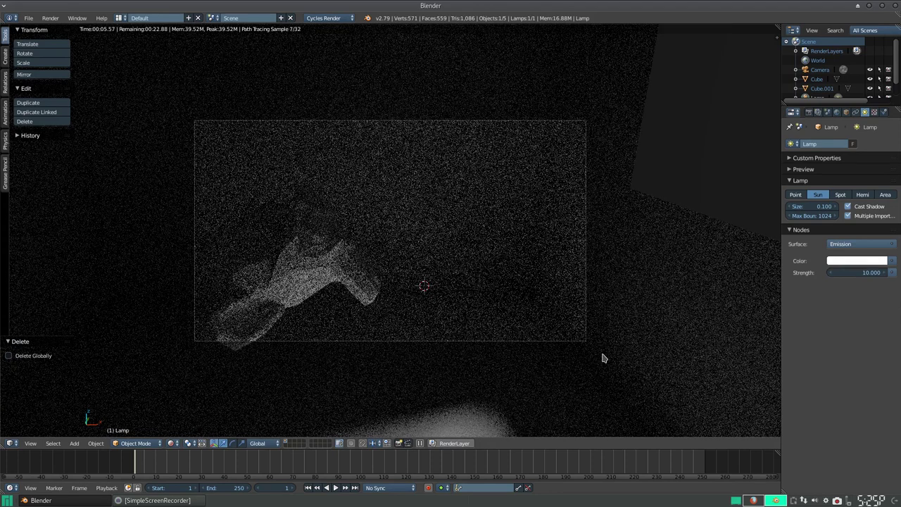
- Check the rendered preview and reposition the sun lamp
key("shift+z")
key("shift+z")
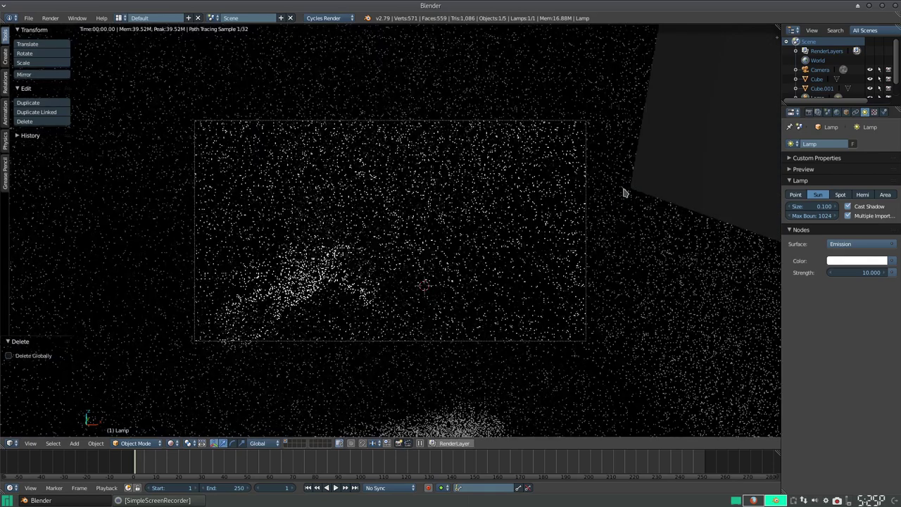
key("g")
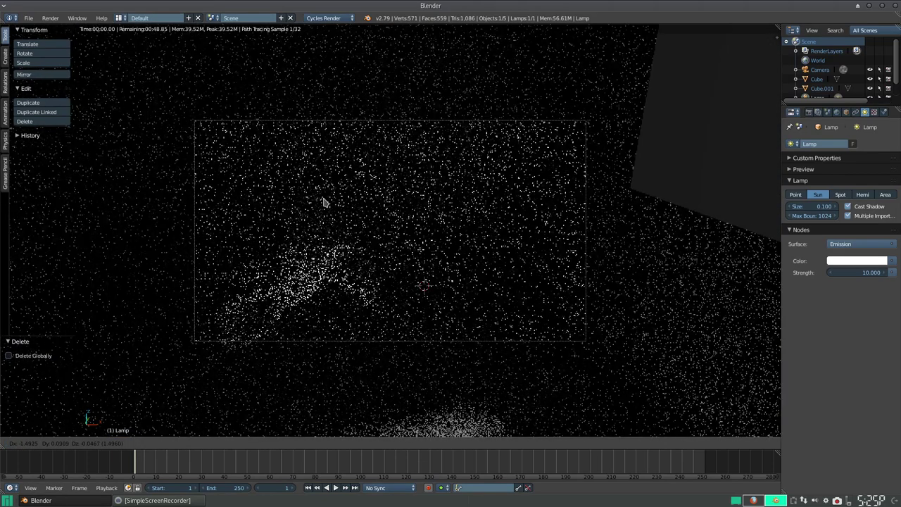
left_click(324, 203)
key("shift+z")
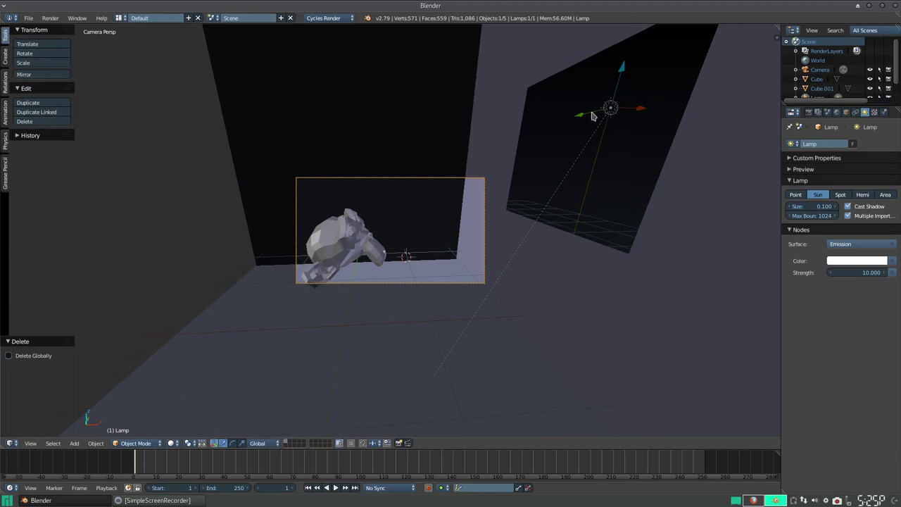
- Move the sun lamp along X and check it in rendered preview
key("g")
key("x")
left_click(507, 136)
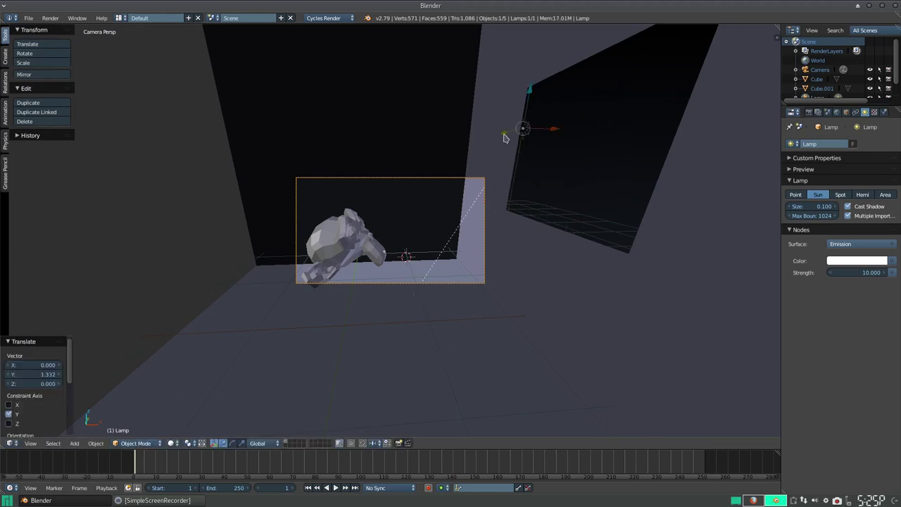
key("shift+z")
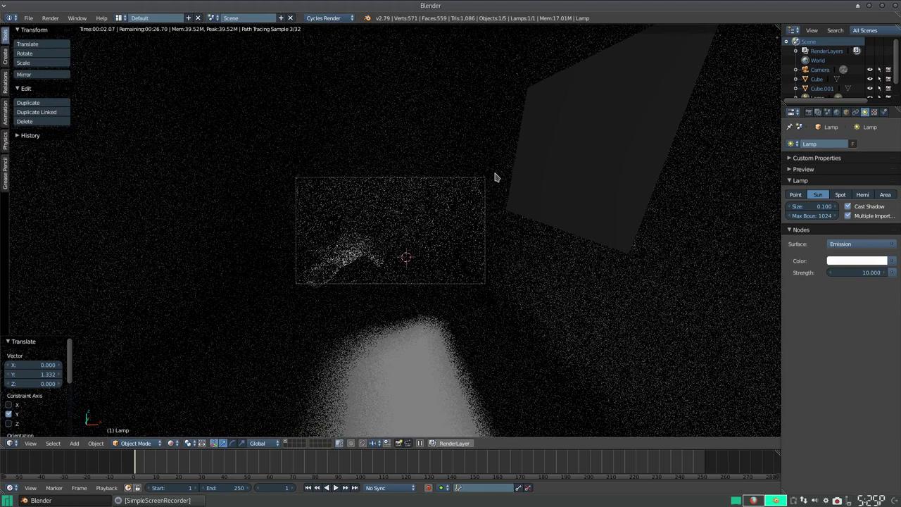
- Move the sun lamp along Y to -1.720 so its beam enters the room
key("g")
key("y")
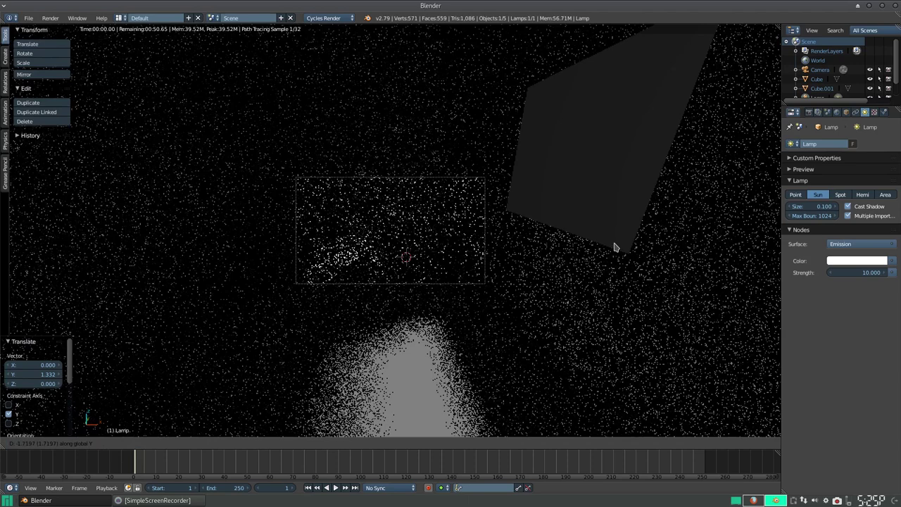
left_click(614, 247)
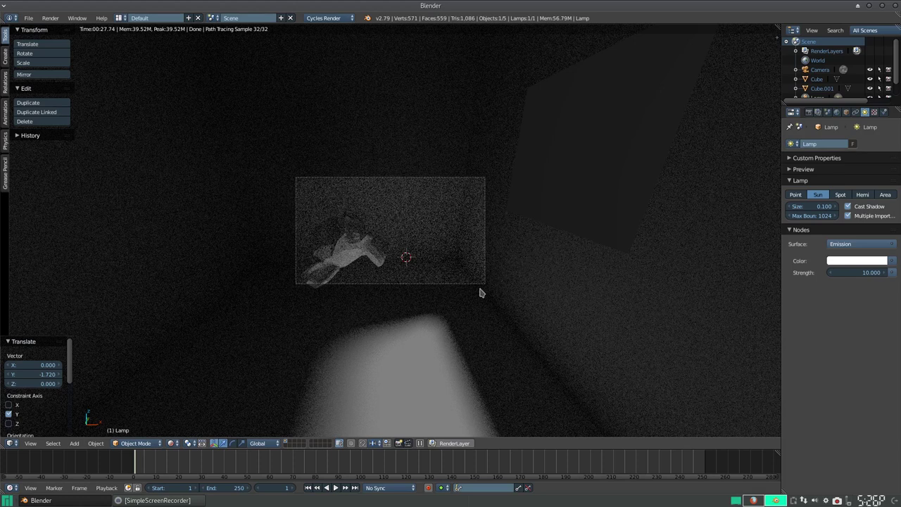
left_click(189, 501)
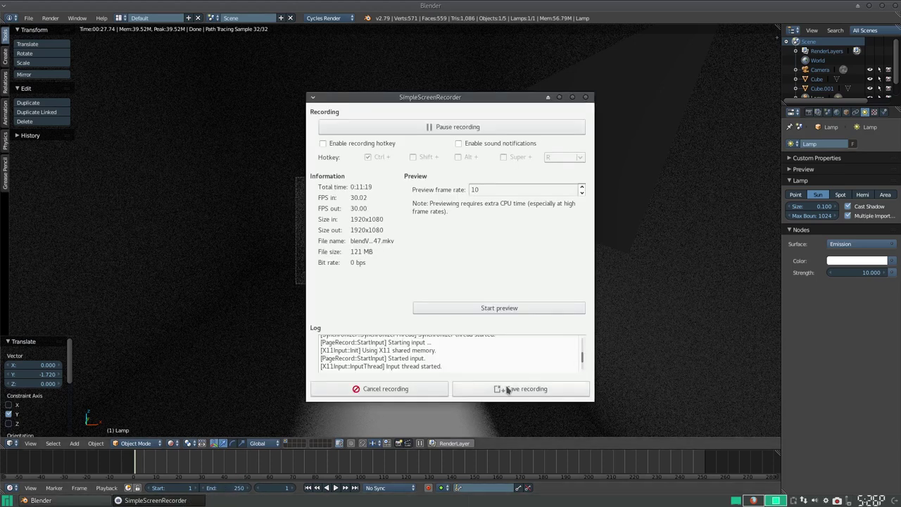
left_click(507, 389)
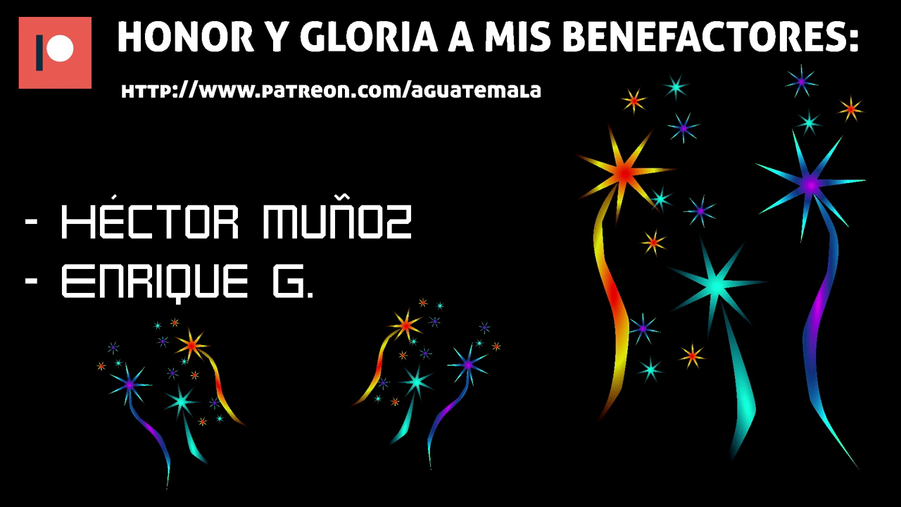